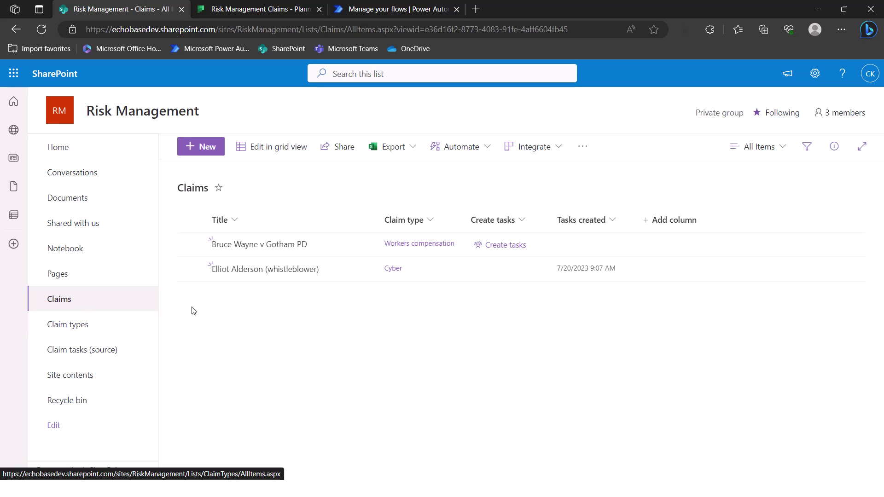
Run Create tasks on the Workers compensation claim and refresh until Tasks created shows 7/20/2023 9:38 AM
click(514, 250)
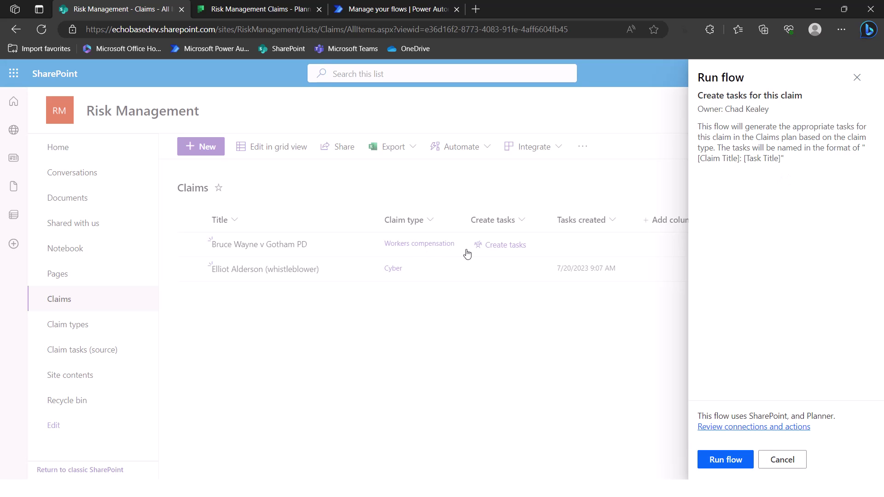
click(729, 462)
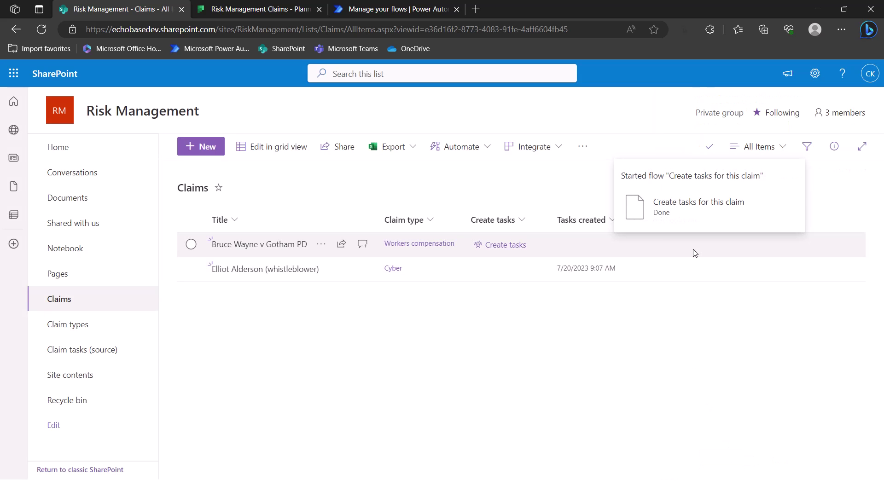
click(712, 149)
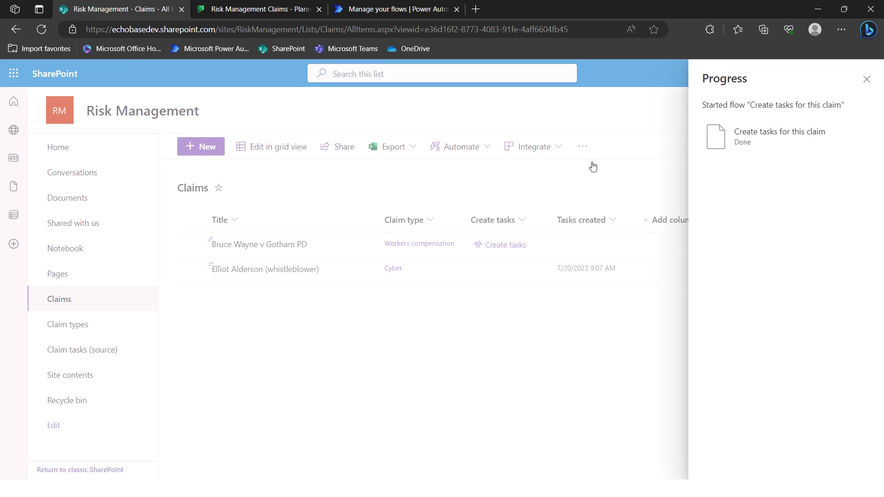
click(867, 81)
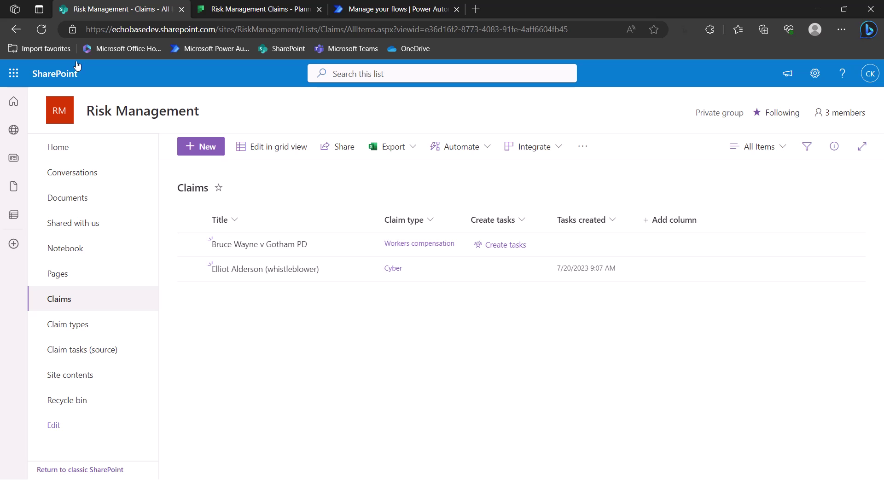
click(42, 30)
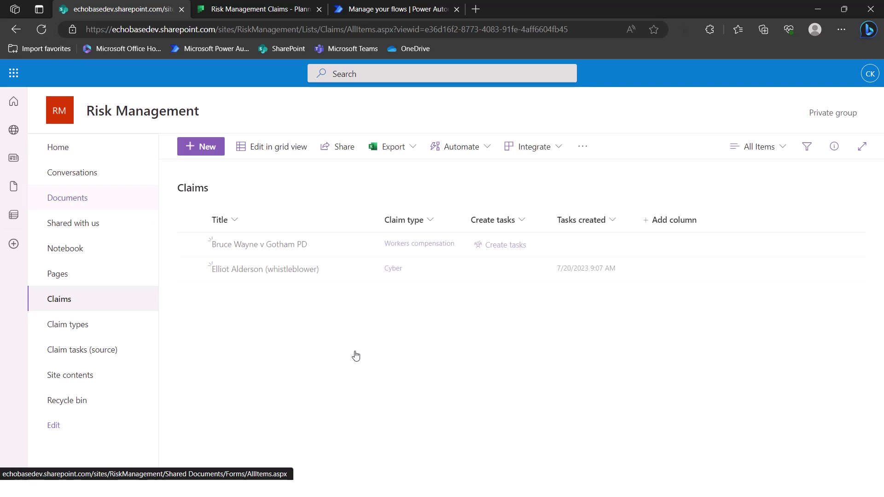
click(41, 31)
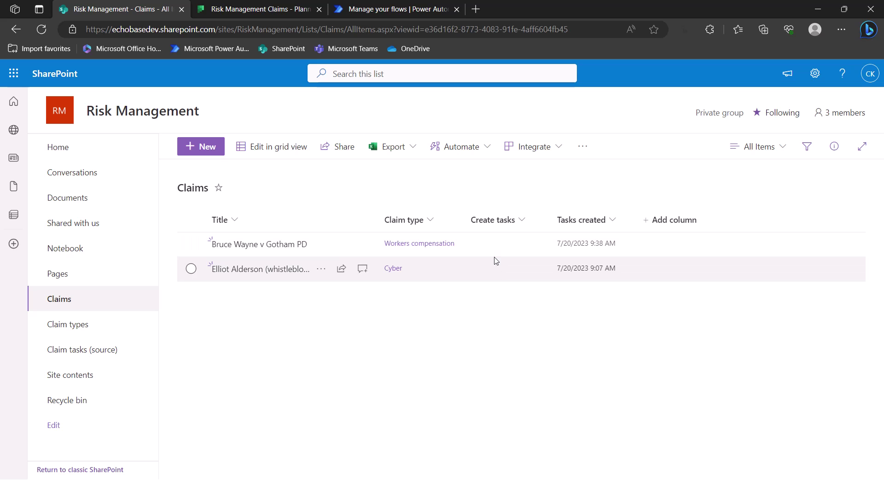
Open the Create tasks for this claim flow and confirm the Jul 20, 09:38 AM run succeeded
click(379, 8)
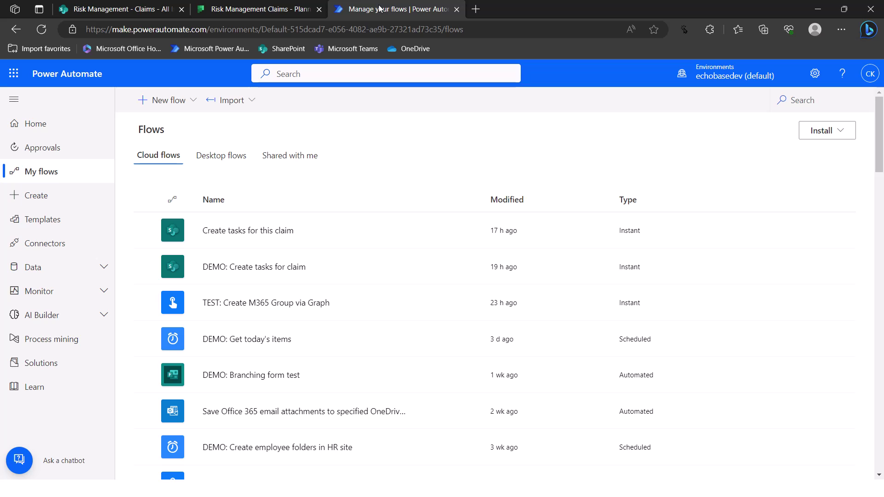
click(271, 237)
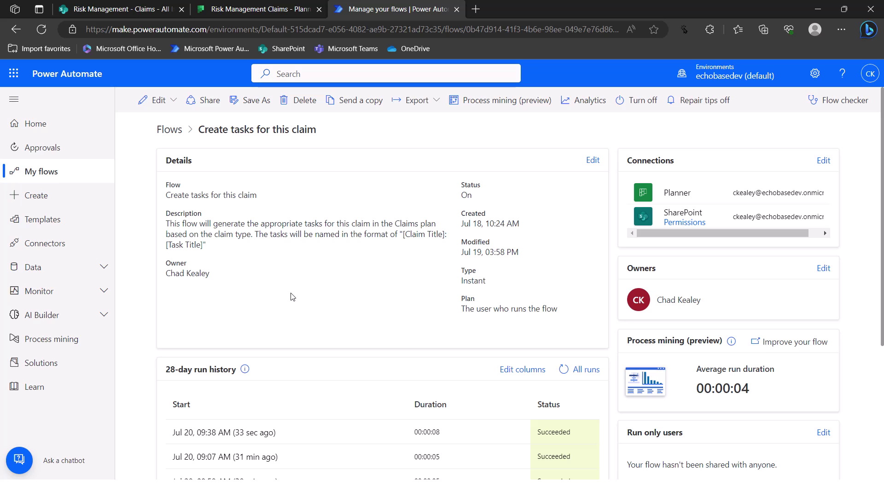
scroll(587, 327, down, 5)
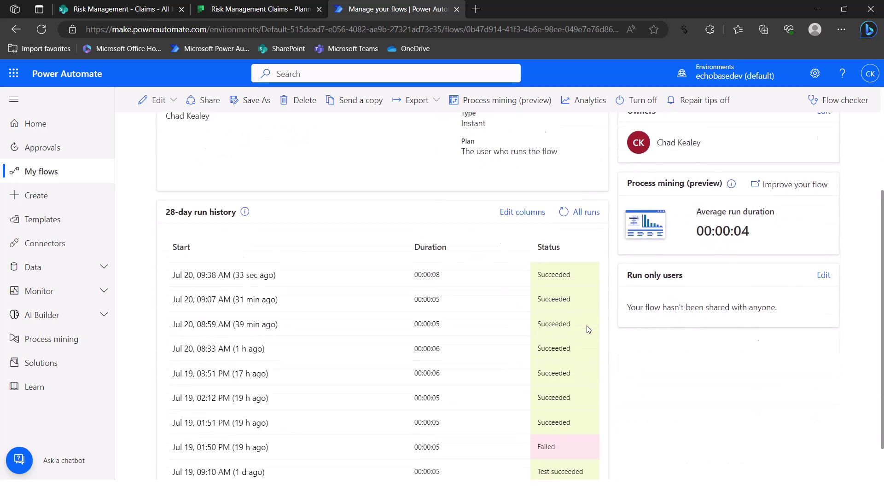
scroll(589, 329, up, 5)
scroll(588, 330, down, 1)
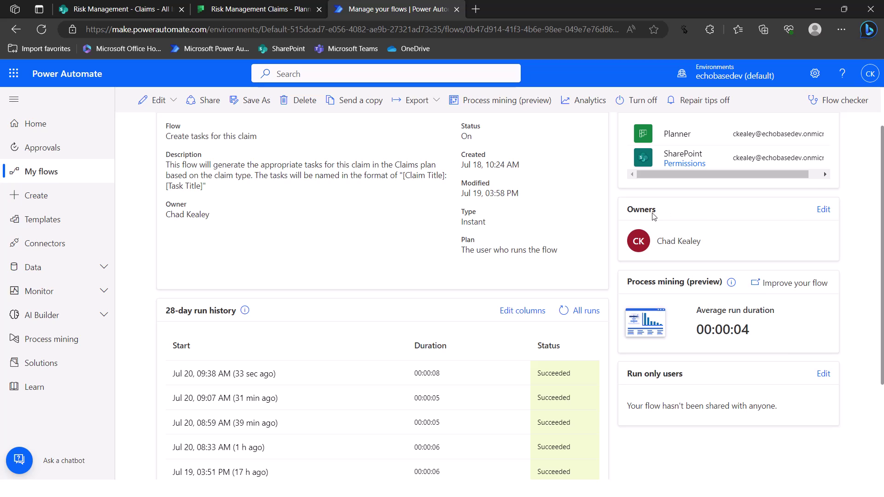
Add a colleague as co-owner of the flow, then remove them again
click(823, 214)
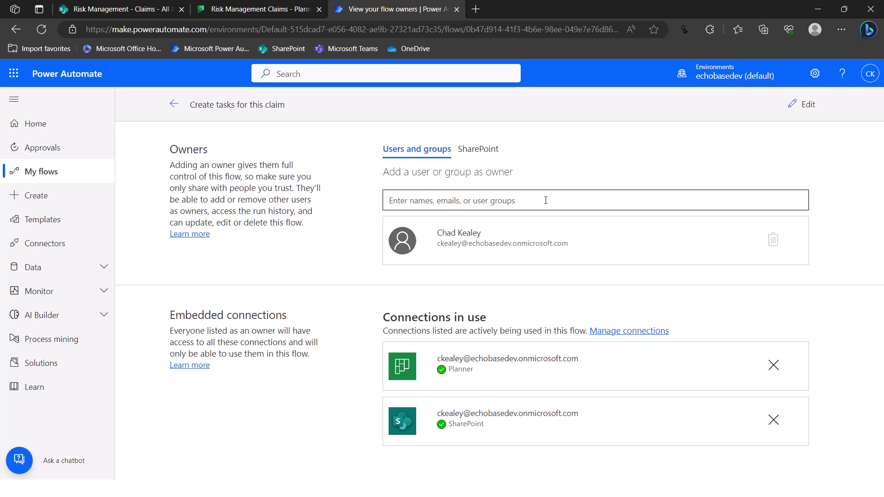
text(roh)
key(BackSpace)
key(BackSpace)
text(ho)
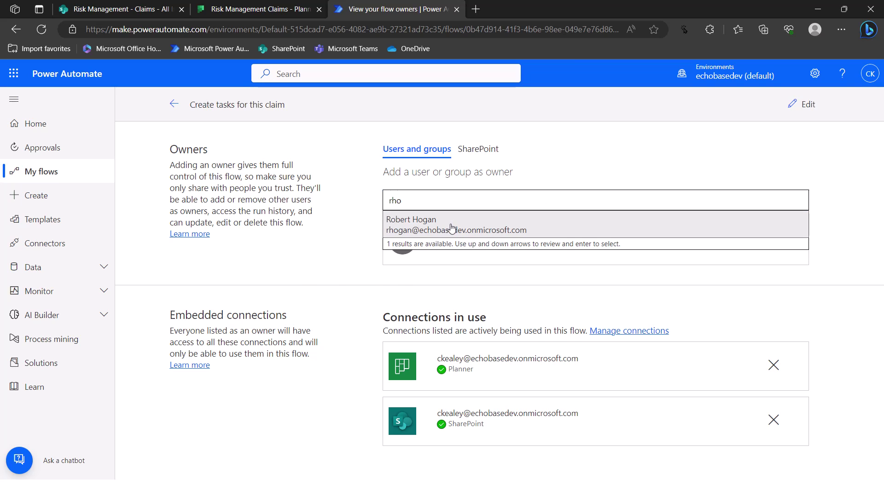
click(449, 226)
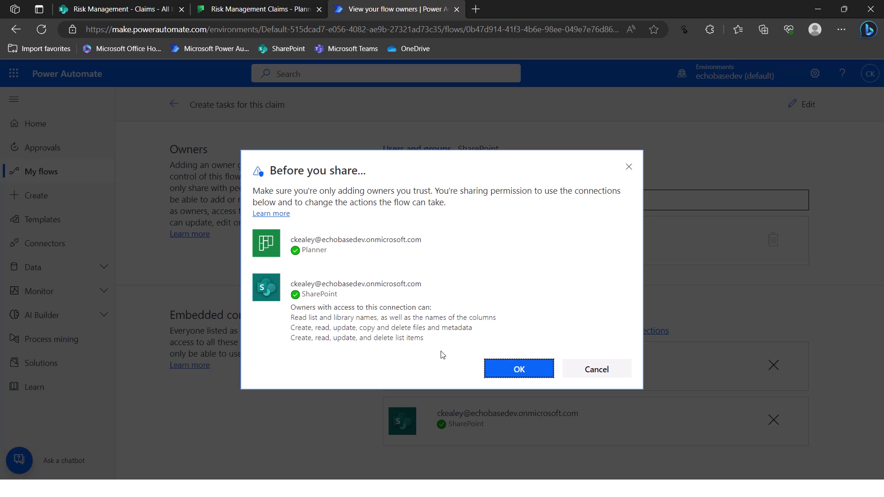
click(513, 368)
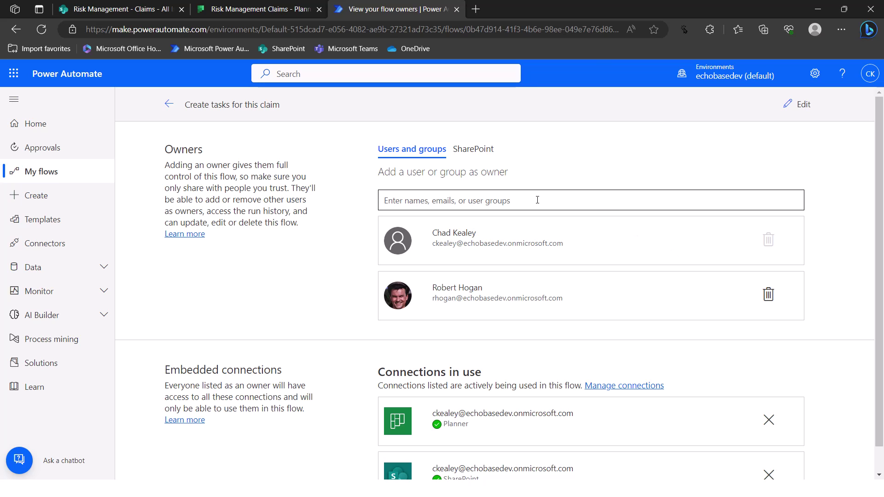
click(769, 295)
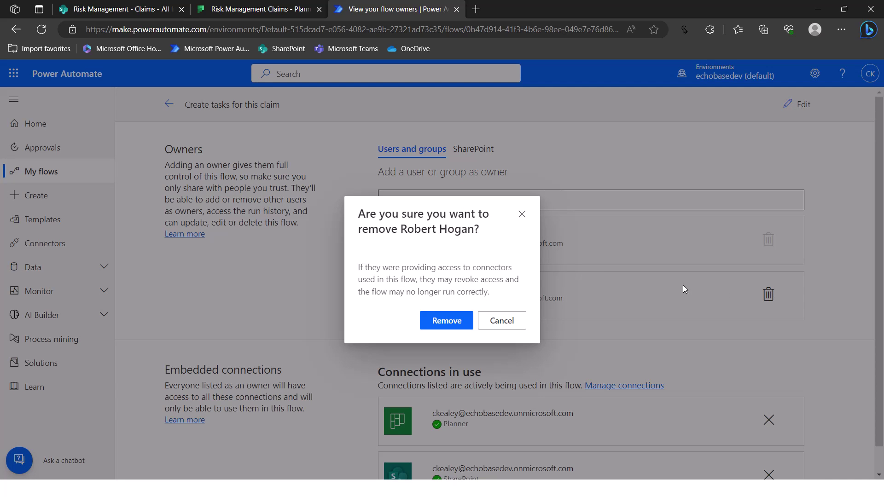
click(447, 321)
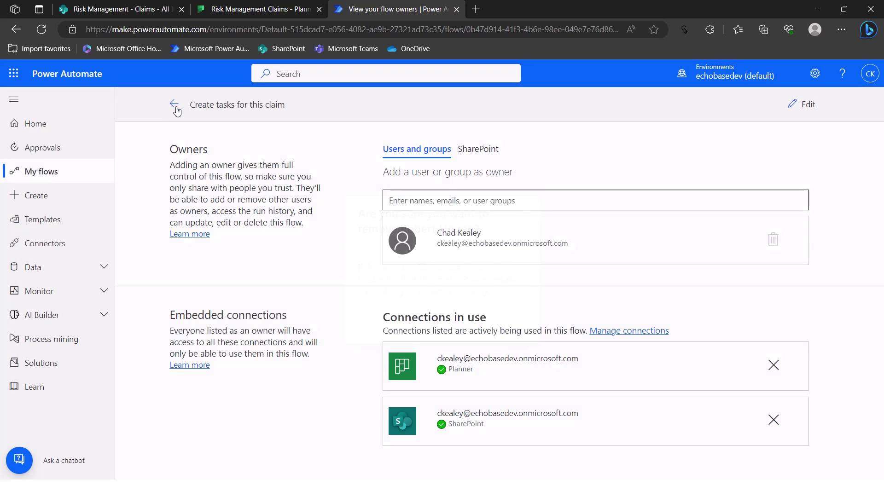
Start a flow copy described as 'This is the flow to create tasks in the risk management claims lis'
click(175, 106)
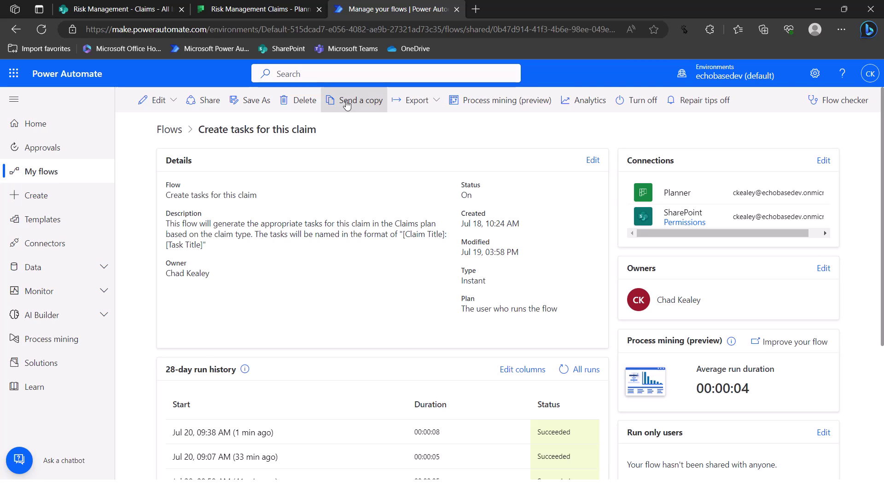
click(415, 105)
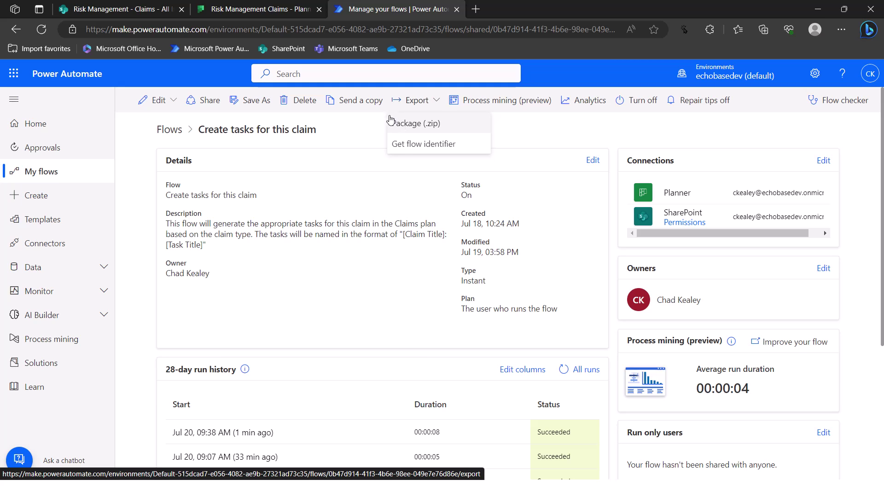
click(355, 101)
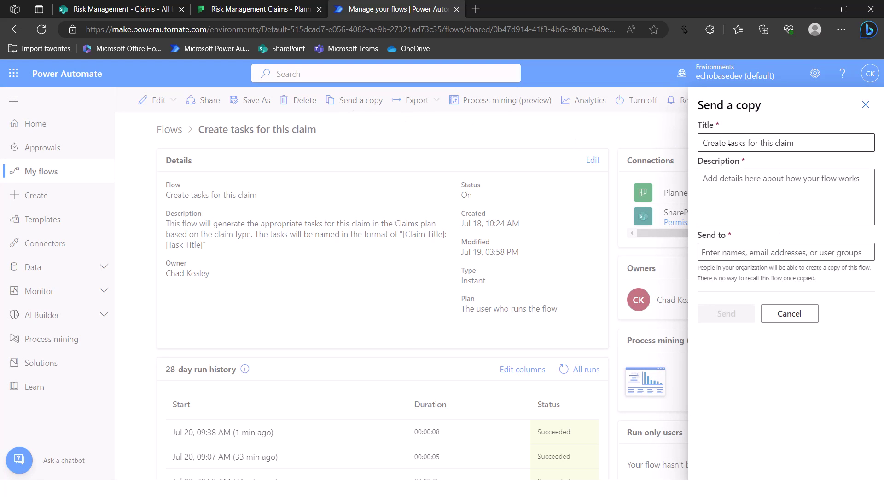
click(730, 143)
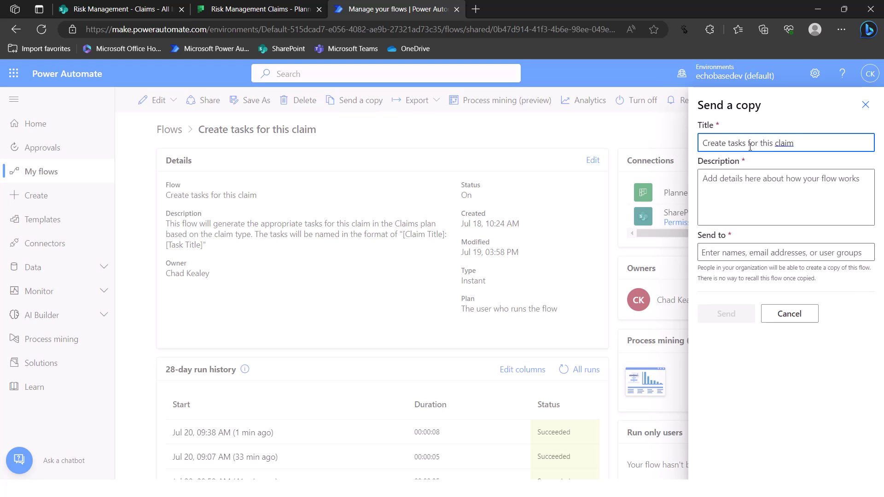
click(723, 183)
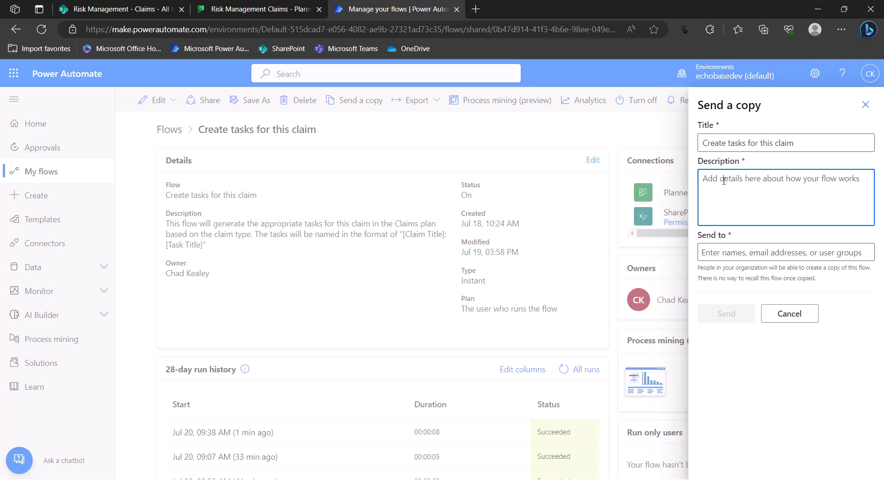
text(This is the )
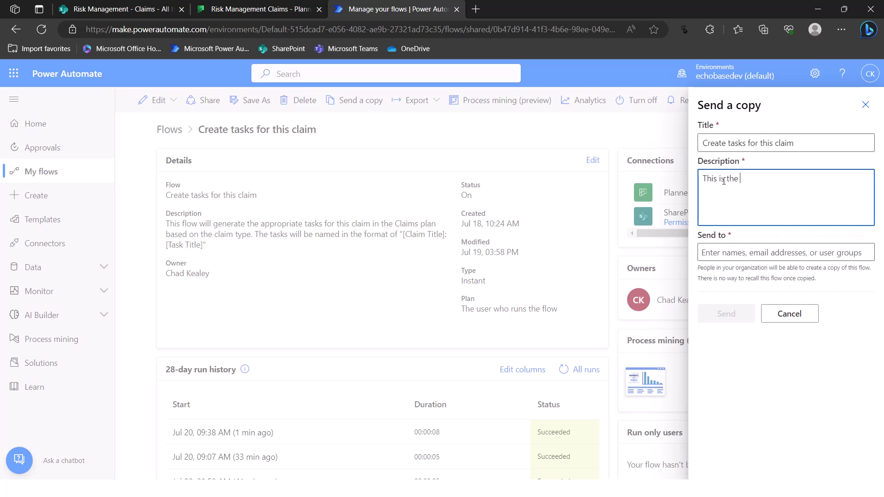
text(flow to create tasks in th)
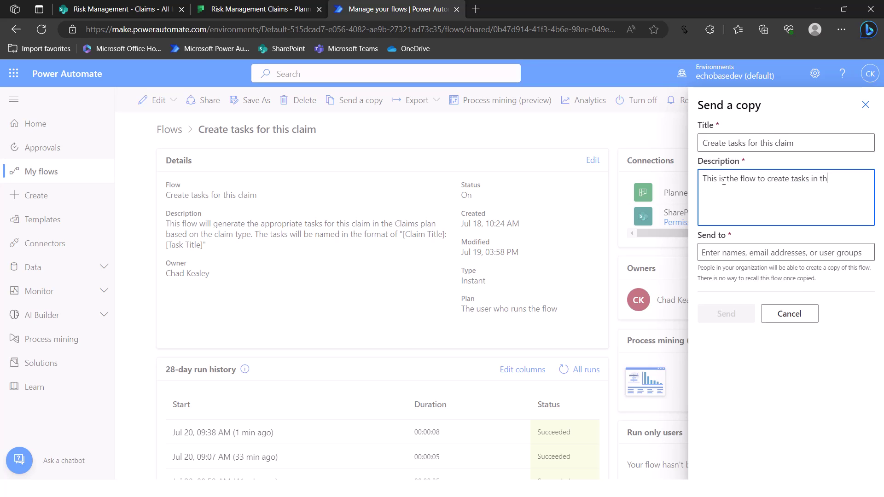
text(e risk management claim)
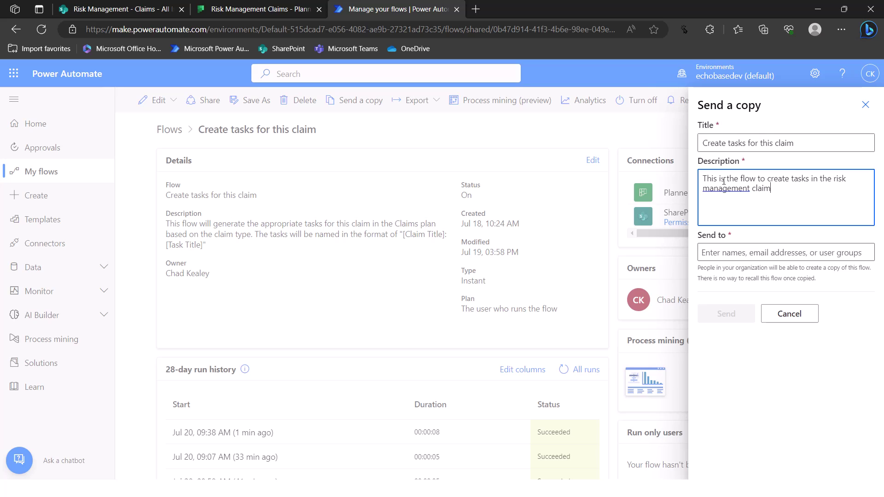
text(s list)
Choose the colleague as recipient and send the flow copy
click(713, 253)
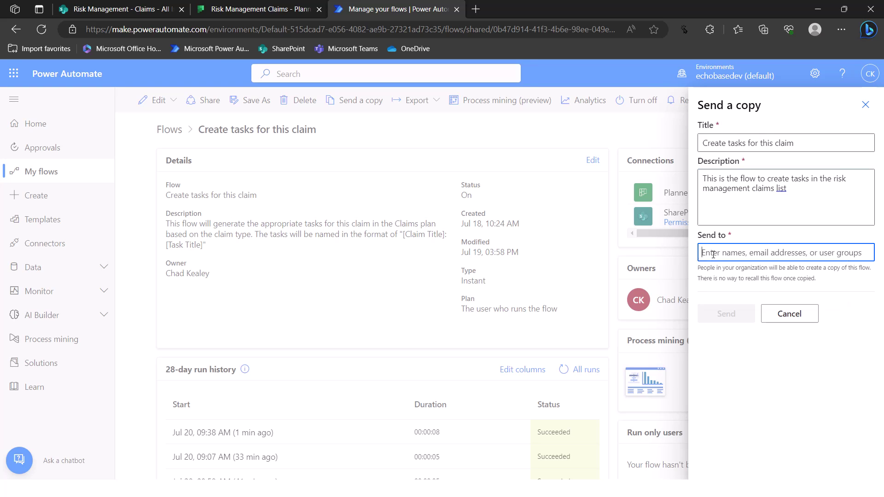
text(rgho)
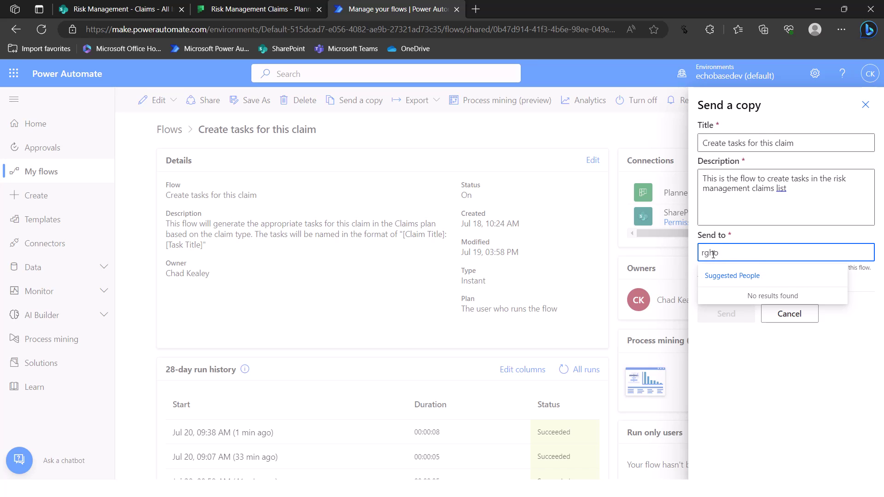
key(BackSpace)
text(ho)
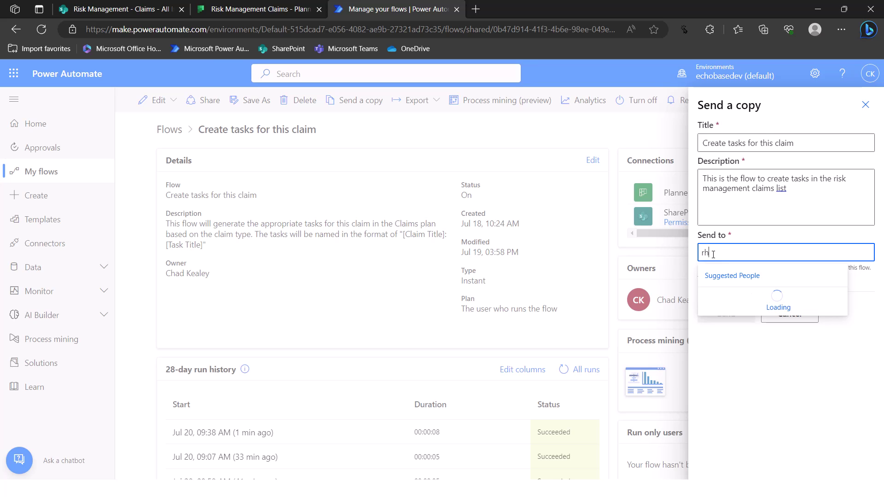
click(727, 298)
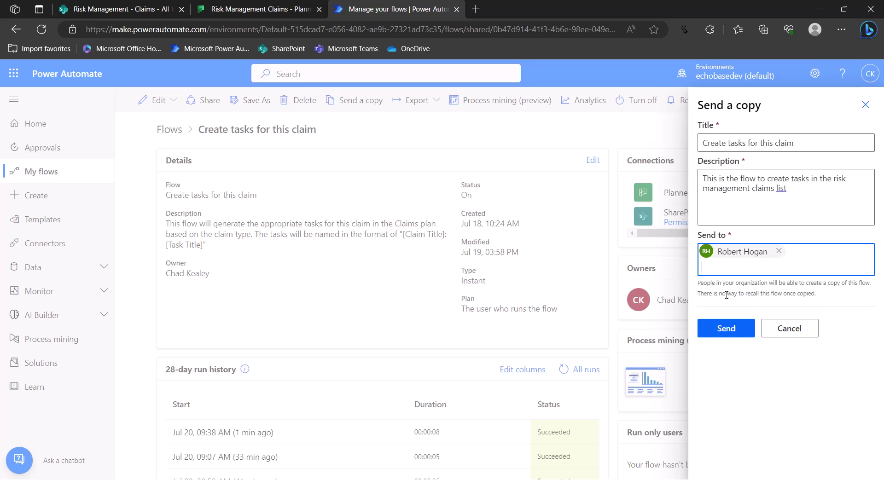
click(732, 329)
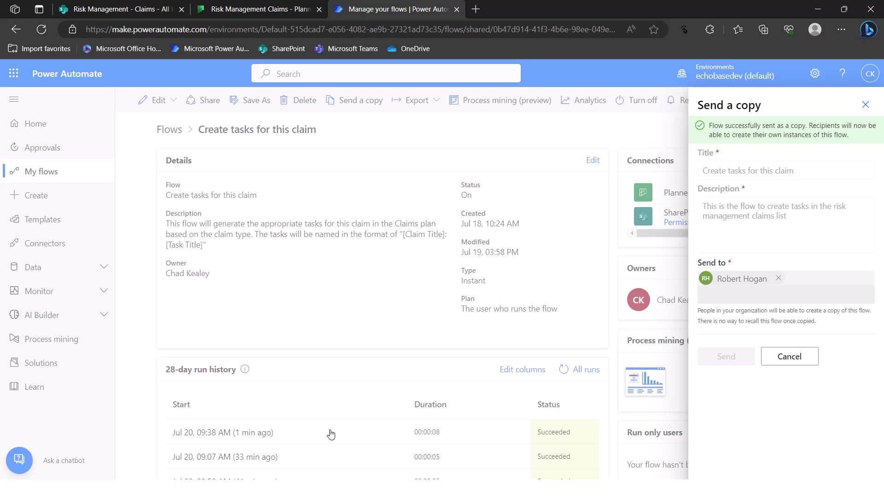
click(866, 106)
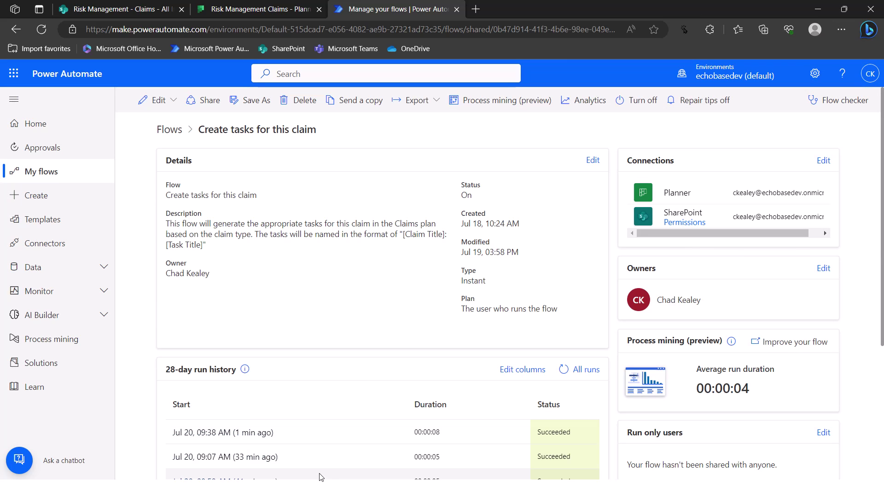
In Outlook's Focused inbox, open the Power Automate 'has shared a Flow template' email
key(alt+Tab)
key(alt+Tab)
key(alt+Tab)
key(alt+Tab)
key(alt+Tab)
key(alt+Tab)
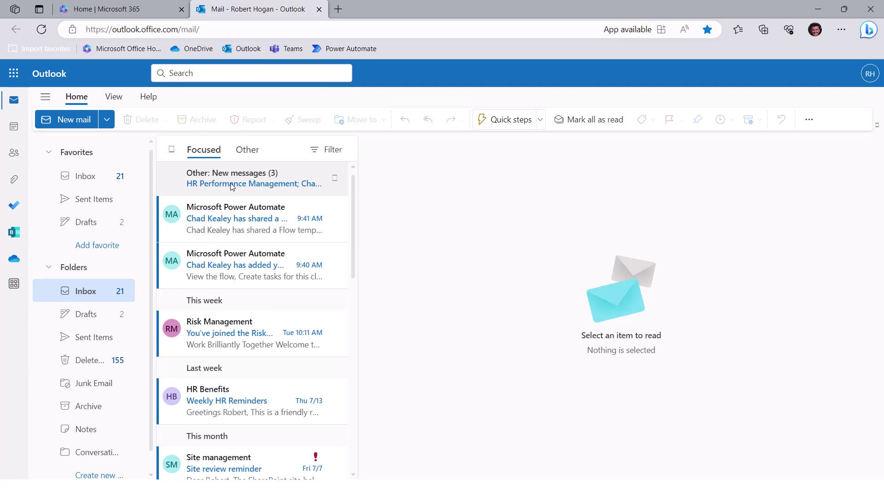
click(230, 184)
click(207, 156)
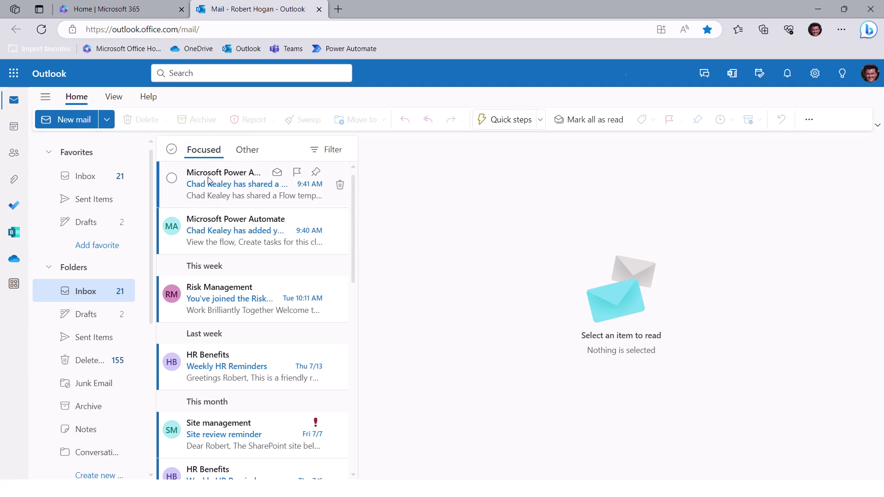
click(227, 184)
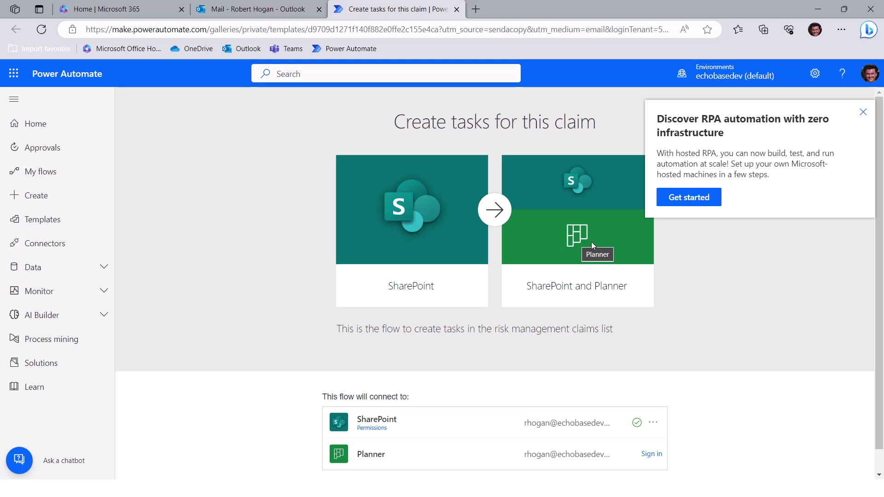
Dismiss both promo cards, sign in to Planner, and create the flow from the template
click(863, 113)
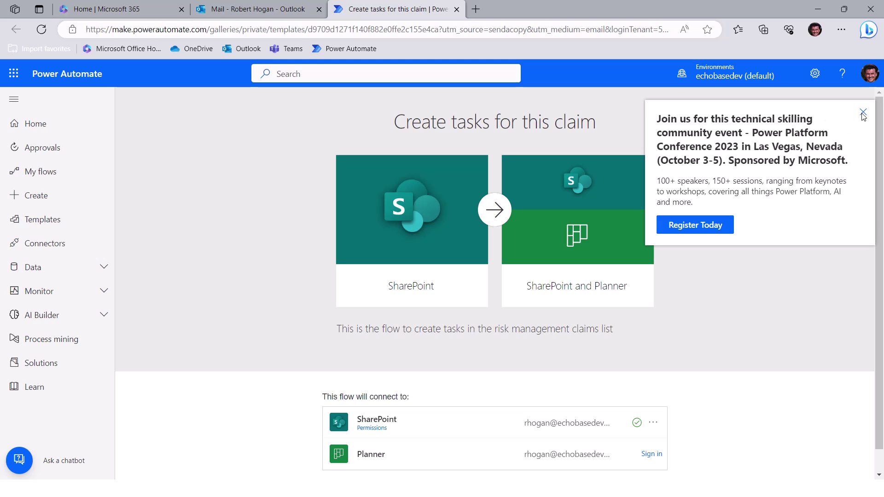
click(863, 112)
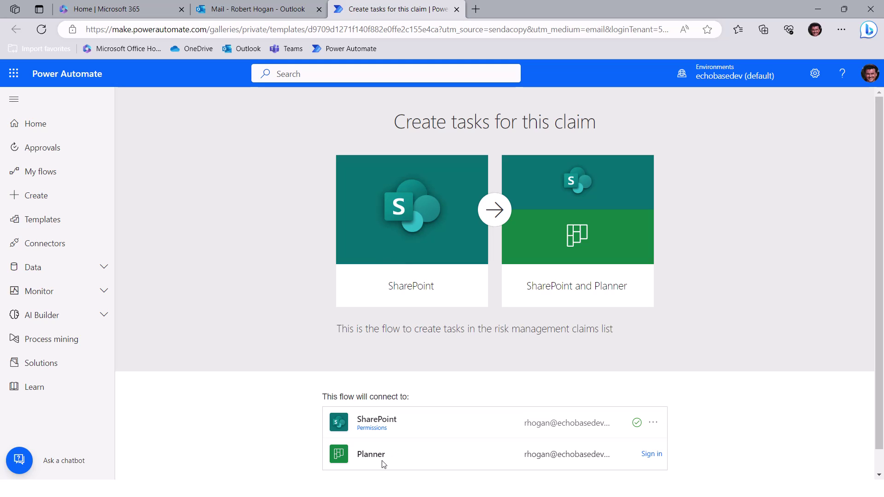
click(652, 455)
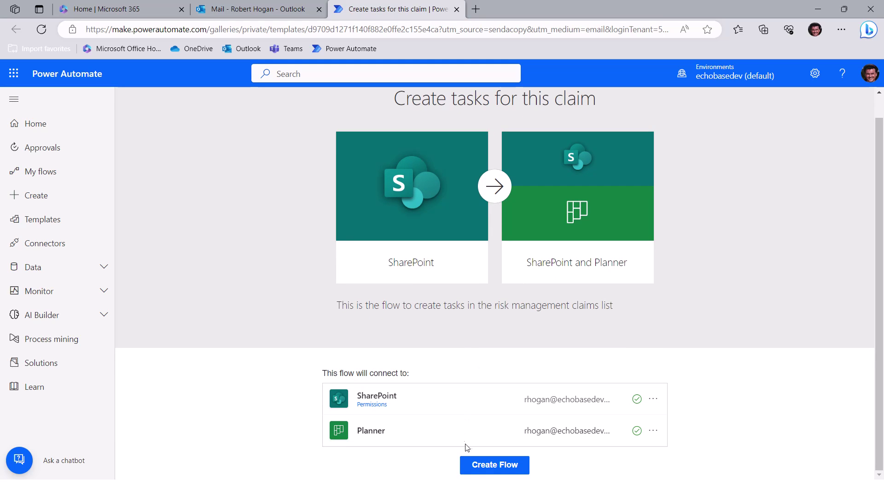
click(495, 469)
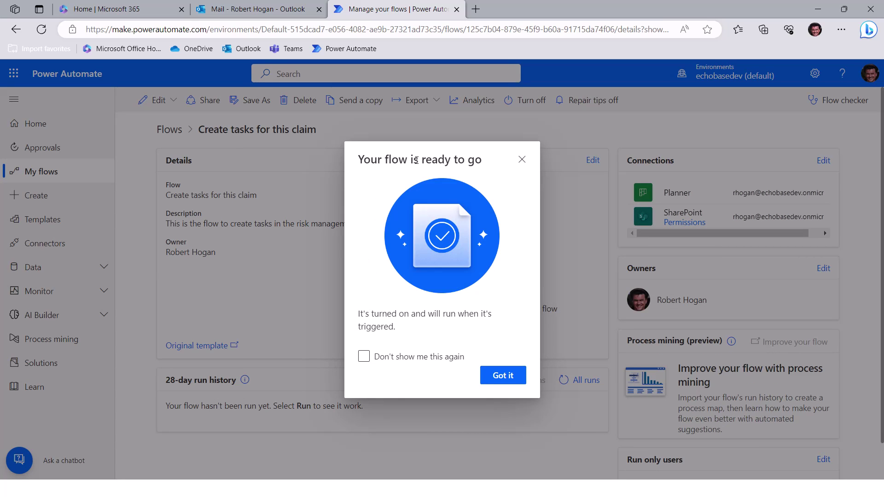
Dismiss the flow-ready dialog and open the new flow with Edit with designer
drag(477, 178, 477, 182)
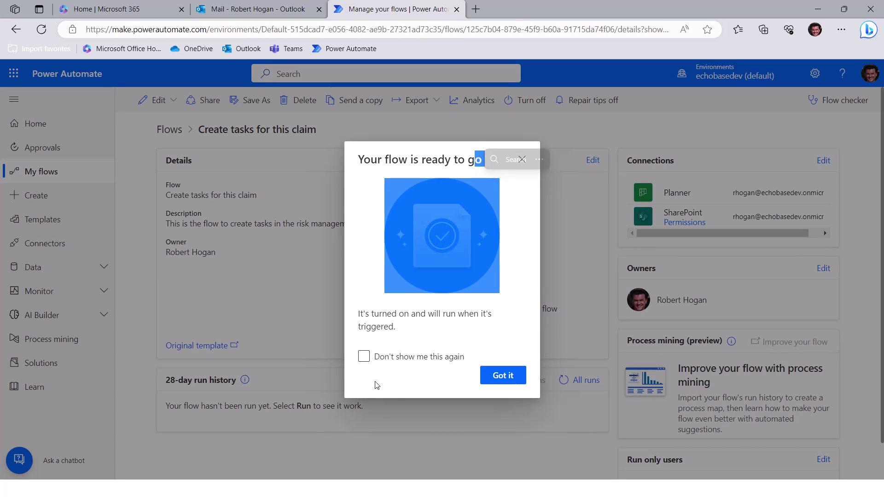
click(363, 357)
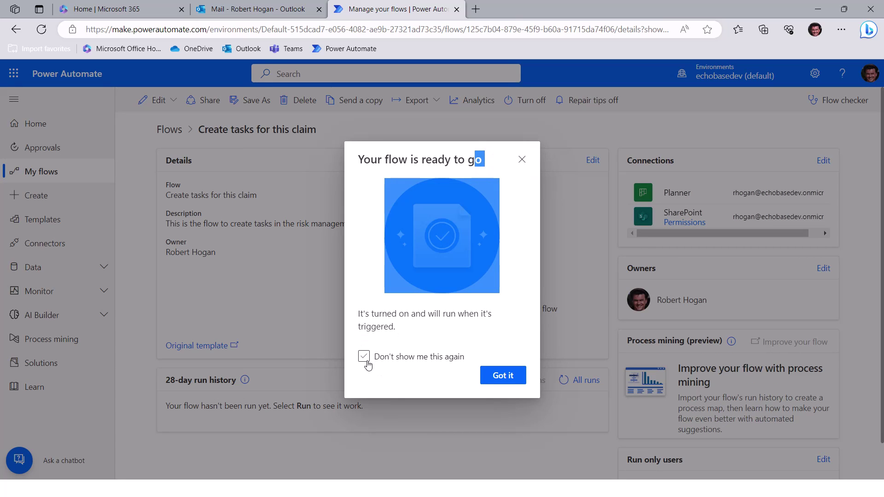
click(502, 376)
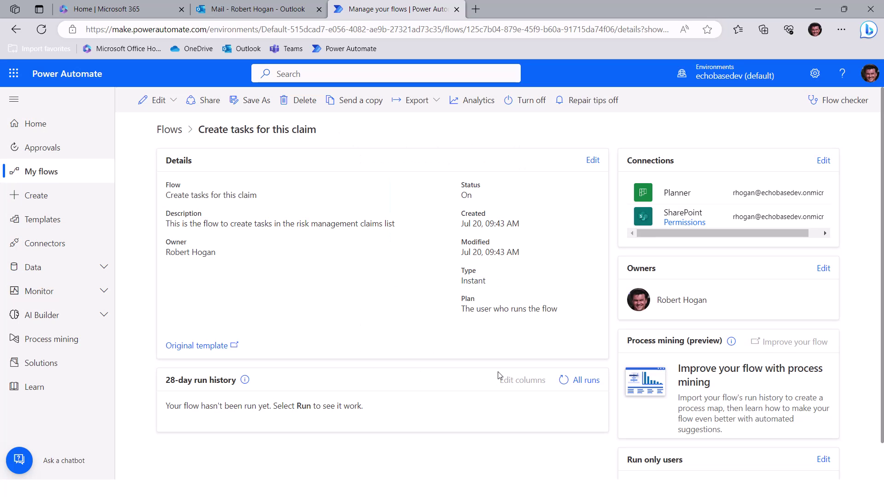
click(159, 101)
click(162, 122)
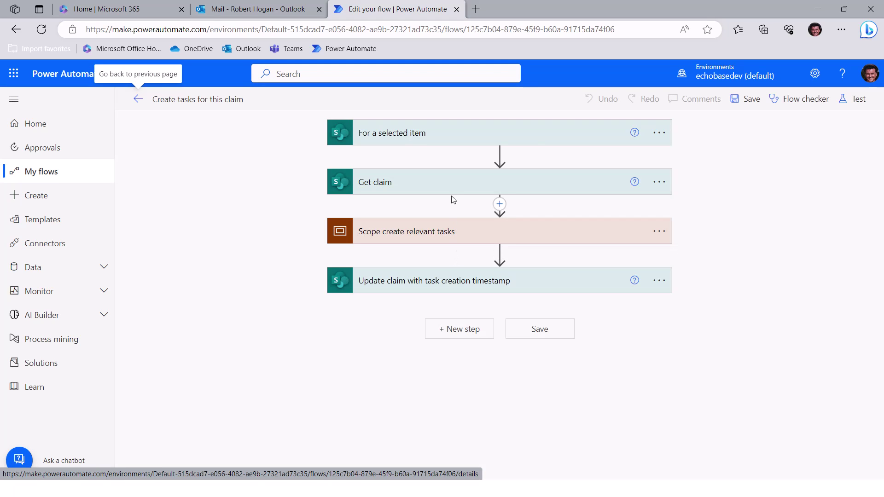
click(660, 133)
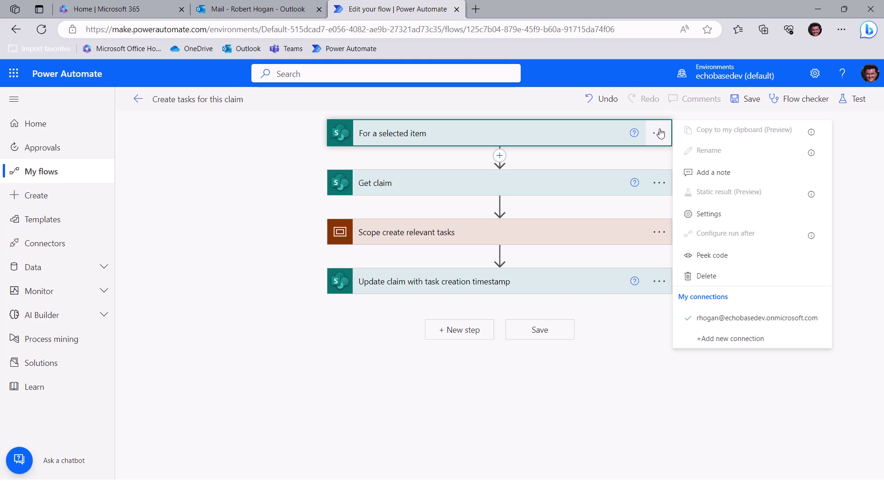
click(661, 133)
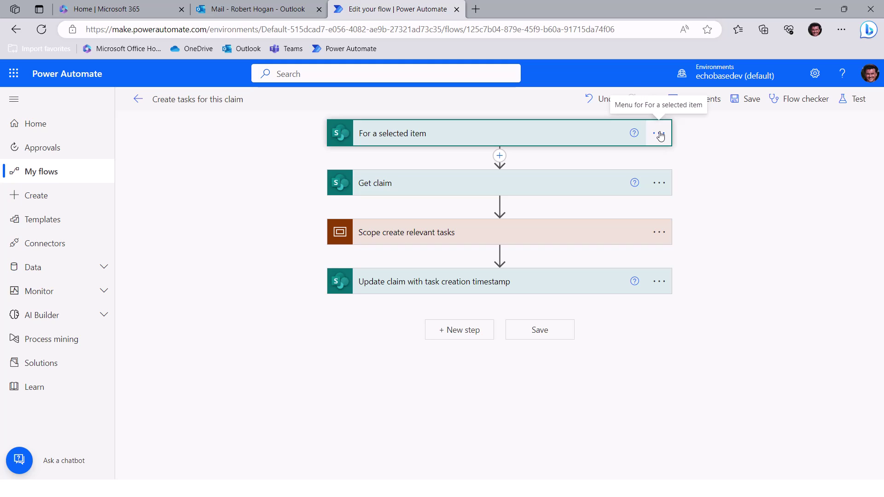
click(660, 135)
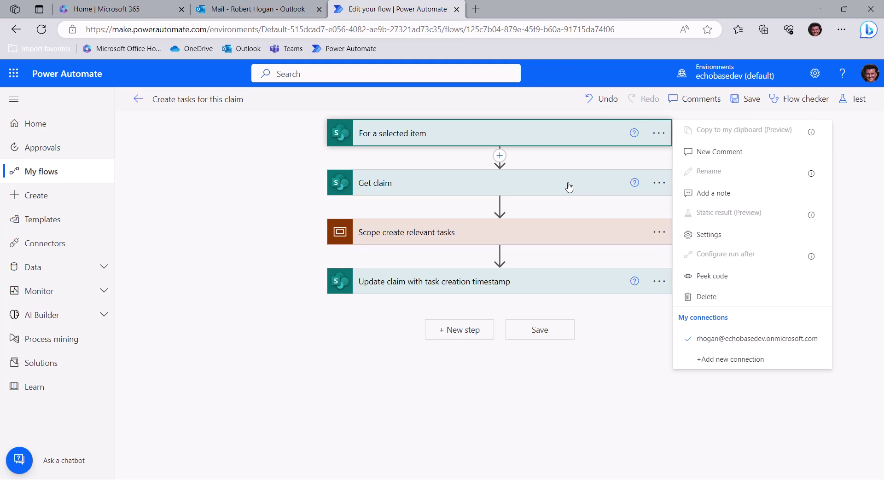
click(549, 233)
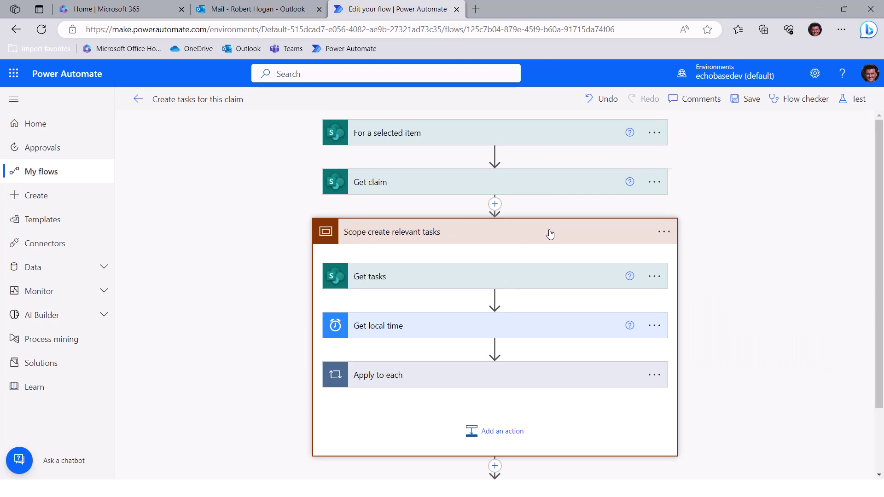
click(554, 376)
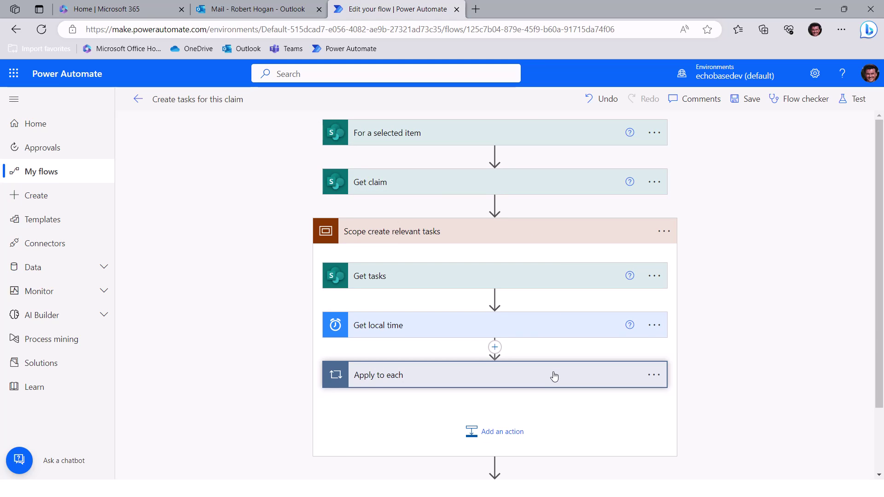
scroll(560, 355, down, 3)
click(655, 282)
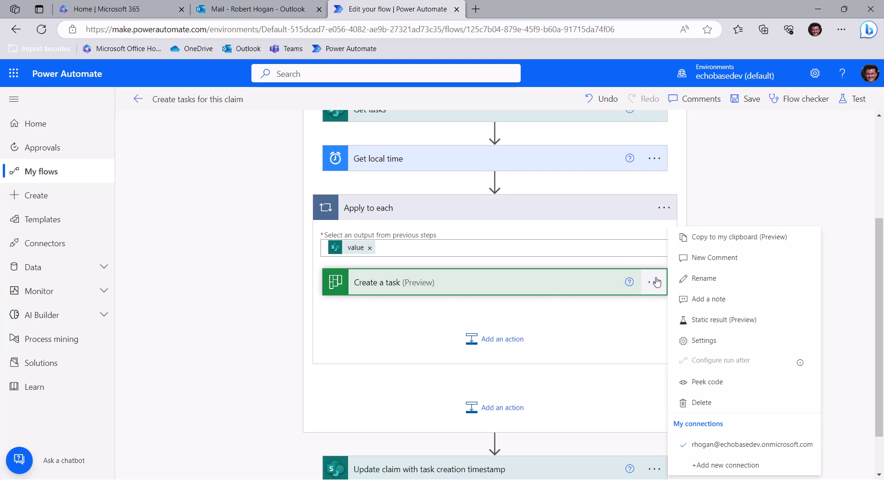
click(550, 282)
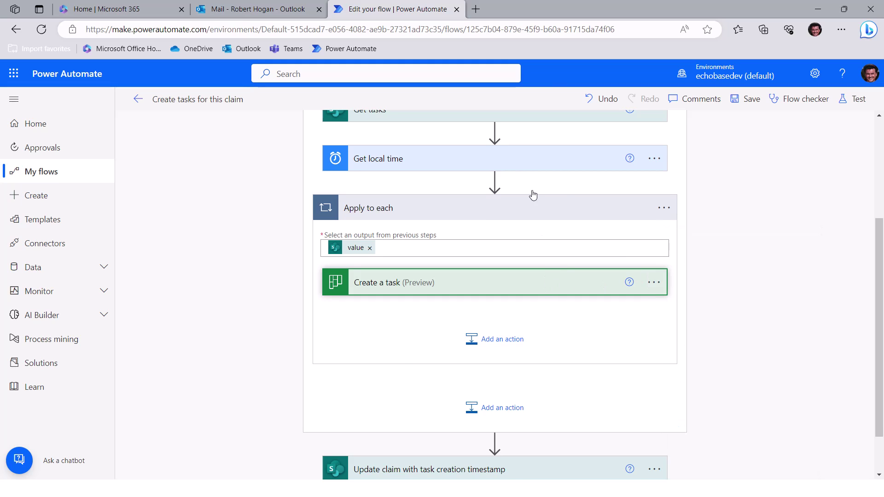
click(534, 207)
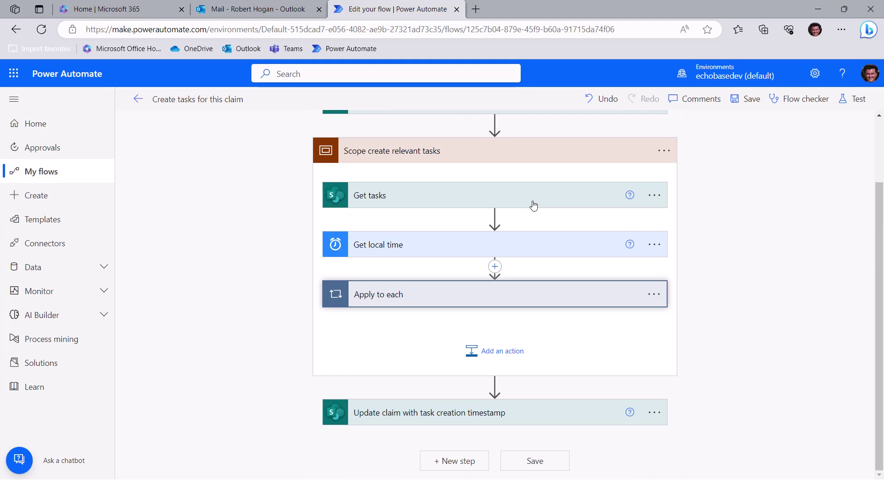
click(527, 160)
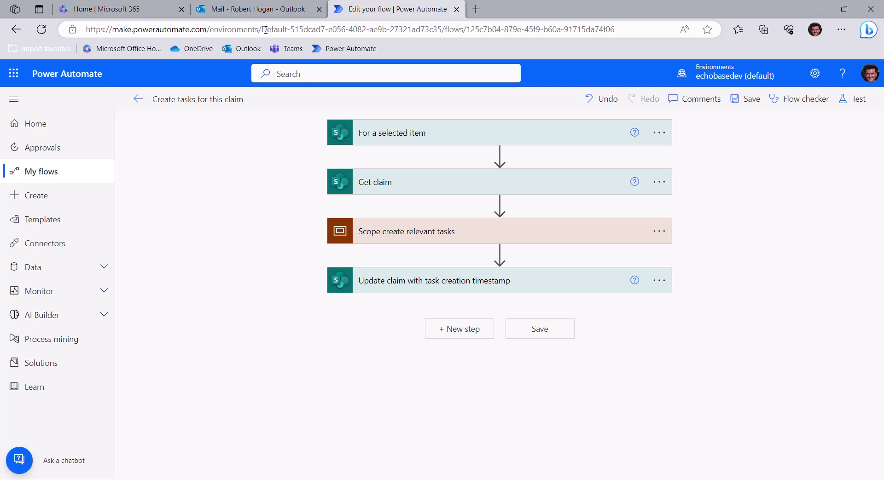
Copy the flow ID at the end of the page URL and return to Microsoft 365 home
drag(265, 29, 442, 35)
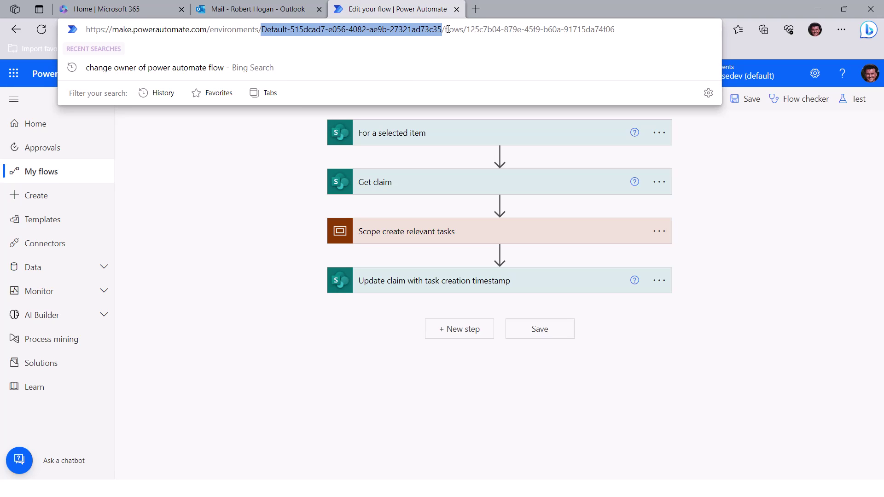
double_click(449, 30)
click(467, 30)
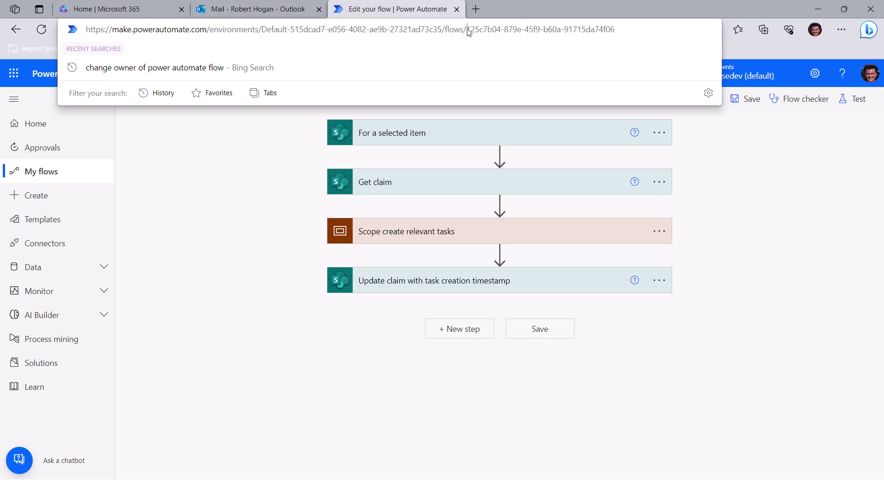
drag(467, 30, 615, 32)
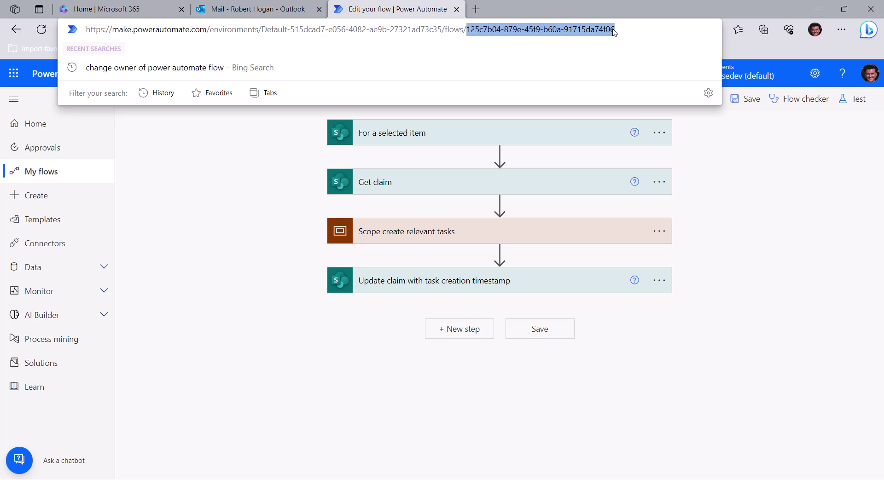
right_click(548, 29)
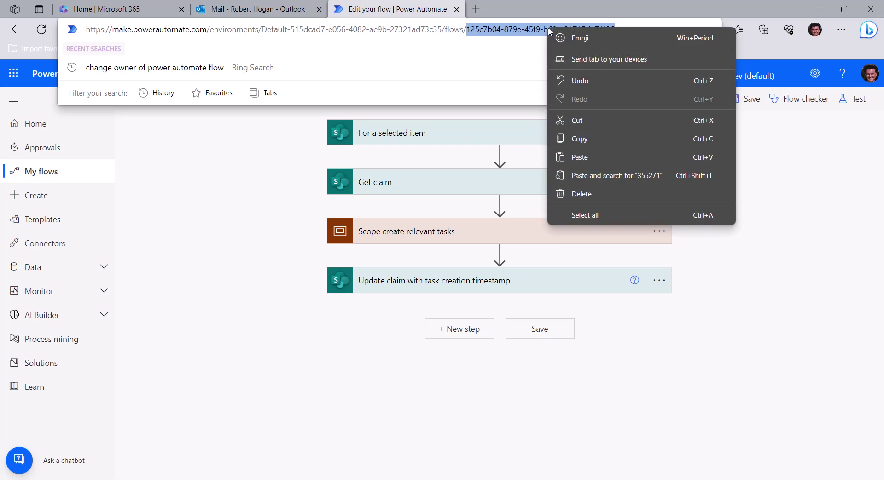
click(581, 140)
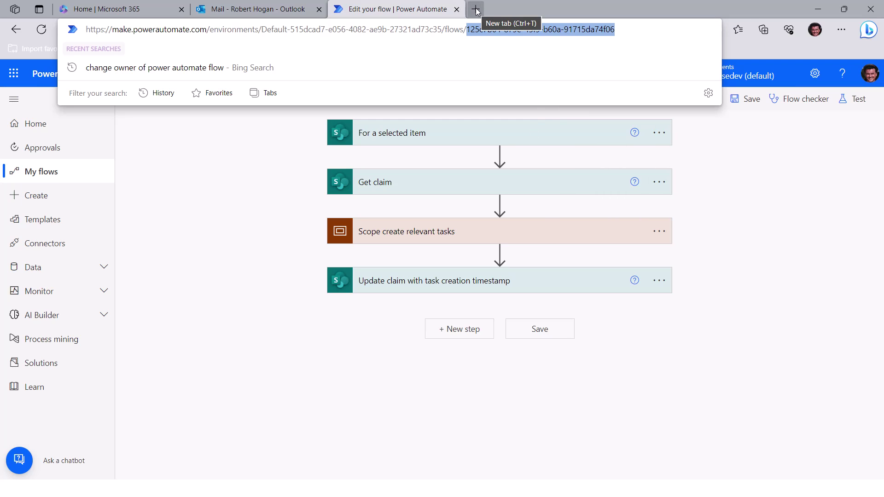
click(90, 11)
Open SharePoint, search 'risk', and go to the Risk Management site's Claims list
click(18, 74)
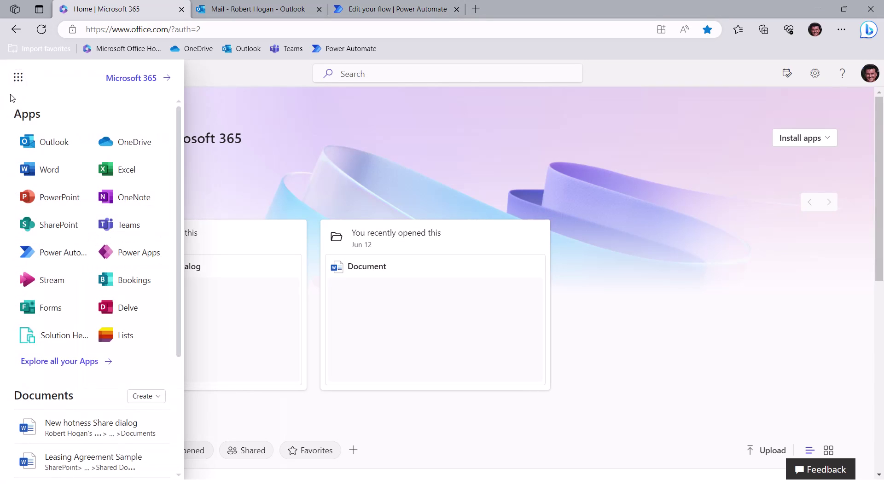
click(27, 224)
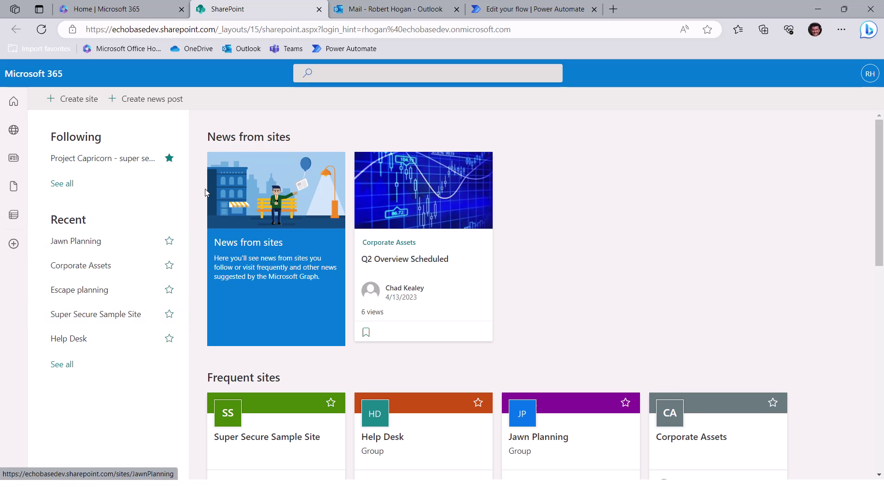
click(378, 75)
text(risk manage)
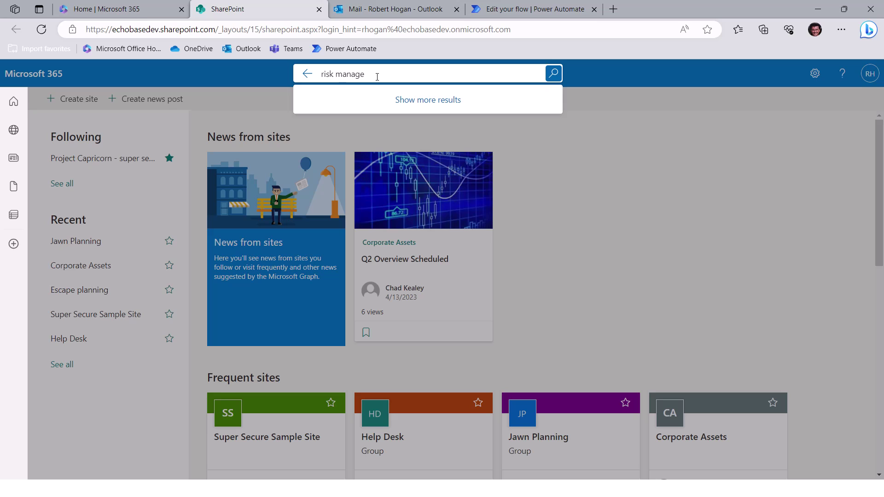
key(Return)
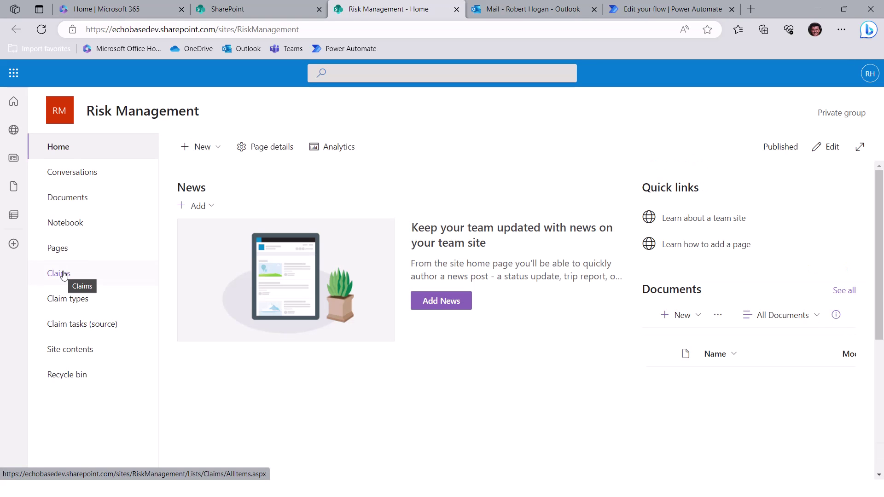
click(65, 274)
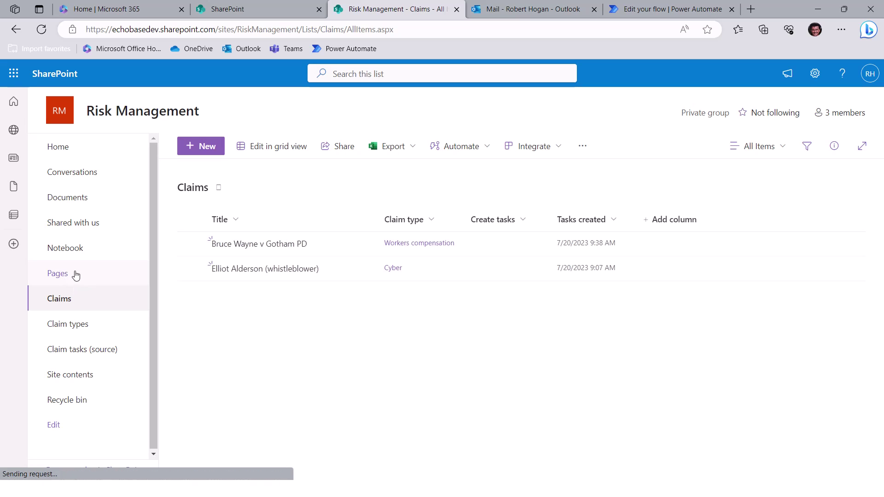
Replace the Create tasks column's actionParams flow ID with 125c7b04-879e-45f9-b60a-91715da74f06 and save
click(526, 221)
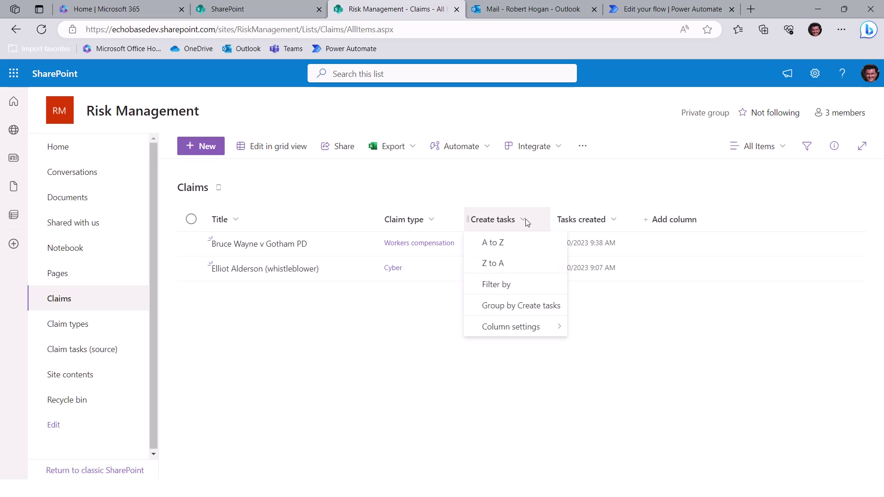
mouse_move(548, 329)
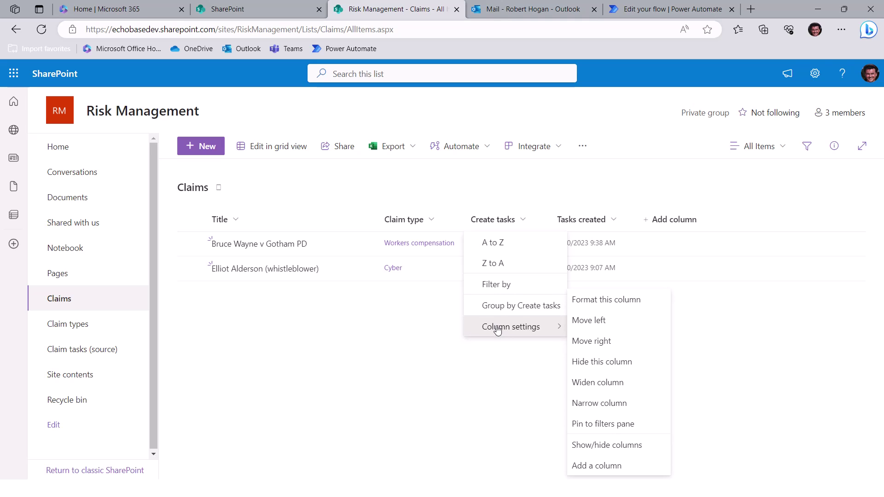
click(594, 301)
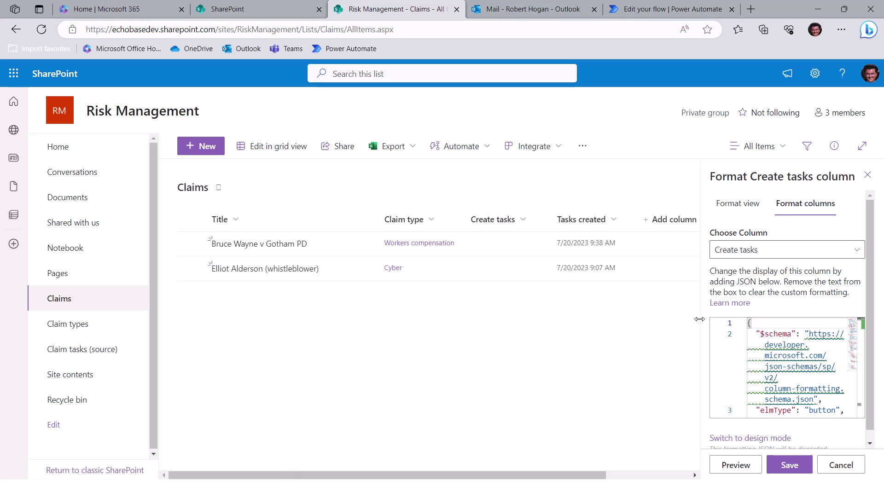
drag(700, 341, 438, 341)
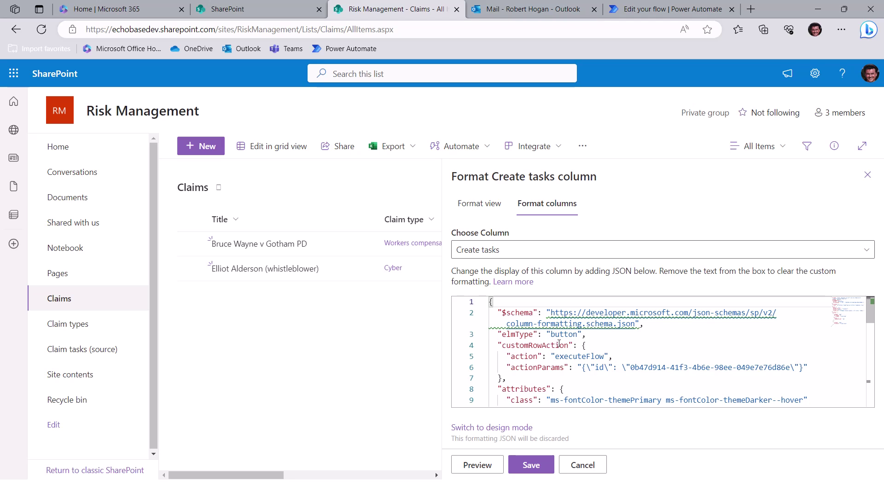
drag(555, 358, 597, 357)
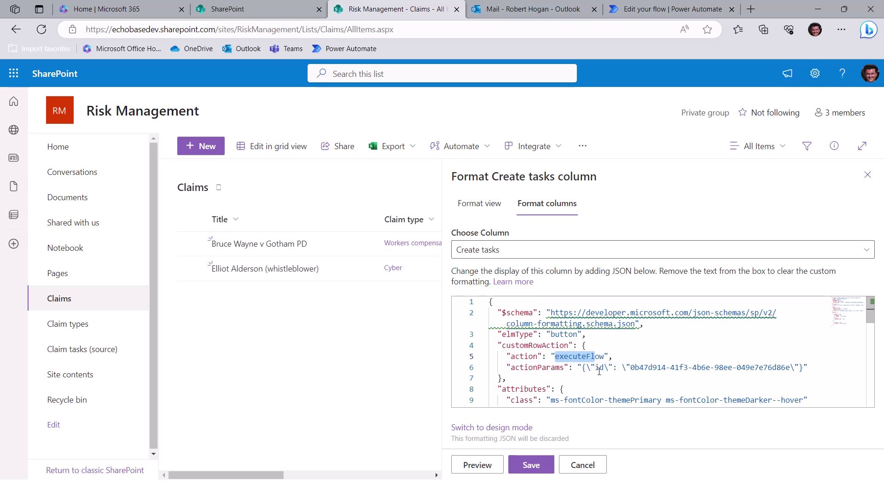
drag(629, 367, 791, 369)
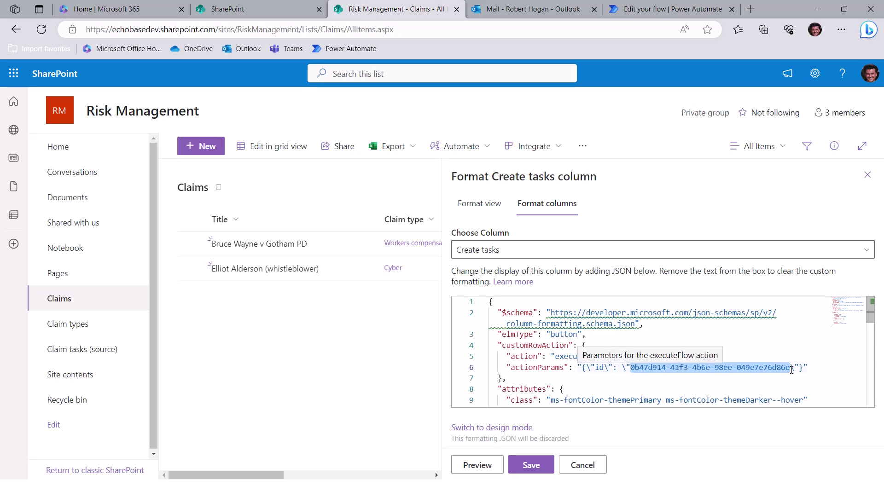
key(BackSpace)
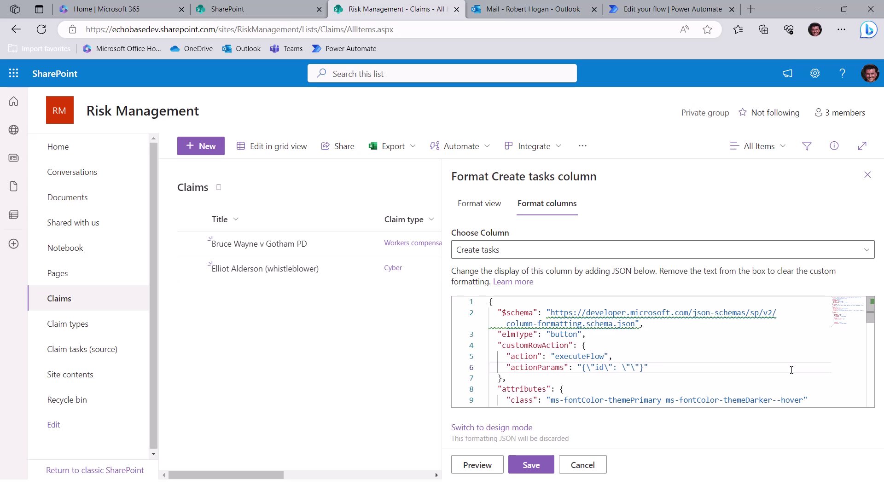
key(ctrl+v)
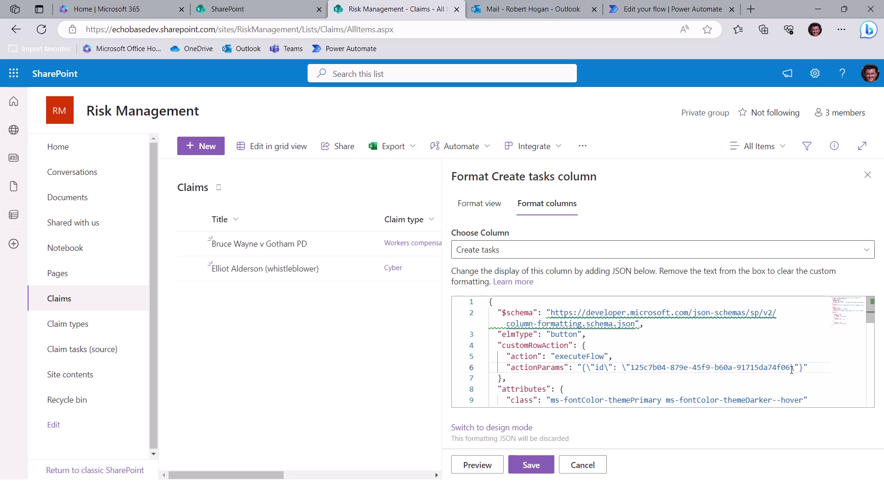
click(530, 466)
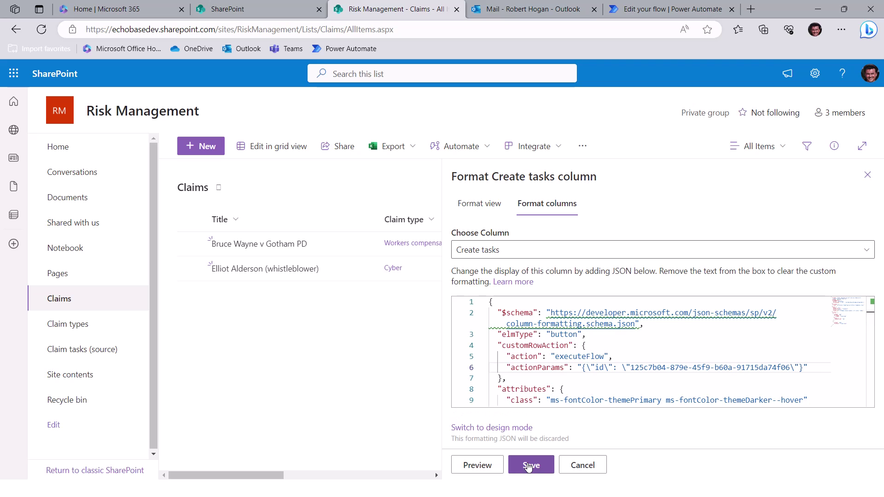
click(865, 175)
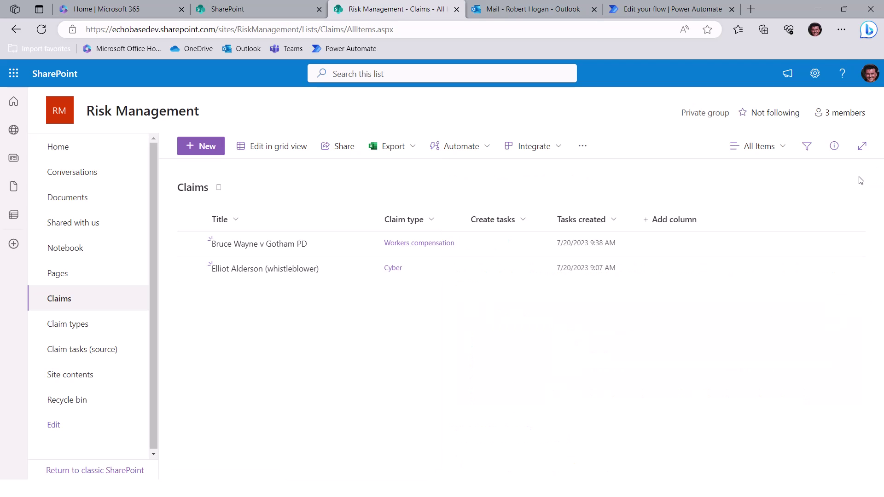
Create and save a new claim titled 'Some guy got hurt' with Claim type Workers compensation
click(204, 152)
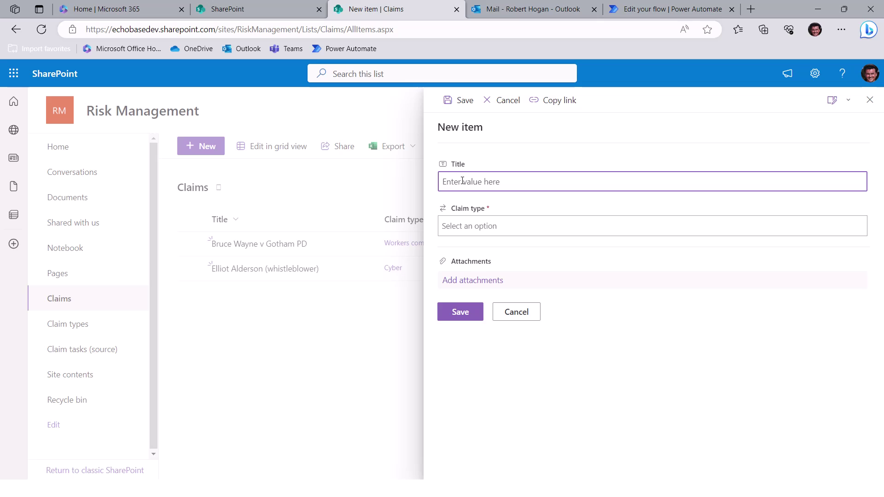
text(P)
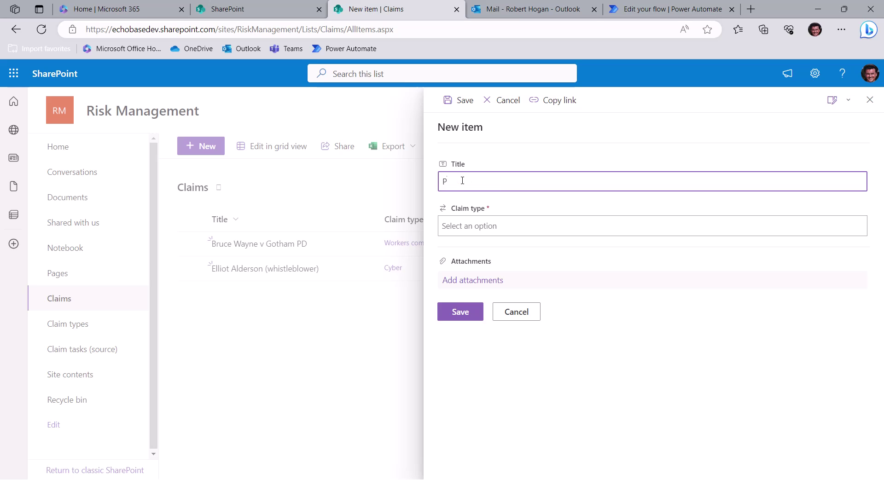
key(BackSpace)
text(Some guy got hurt)
click(500, 226)
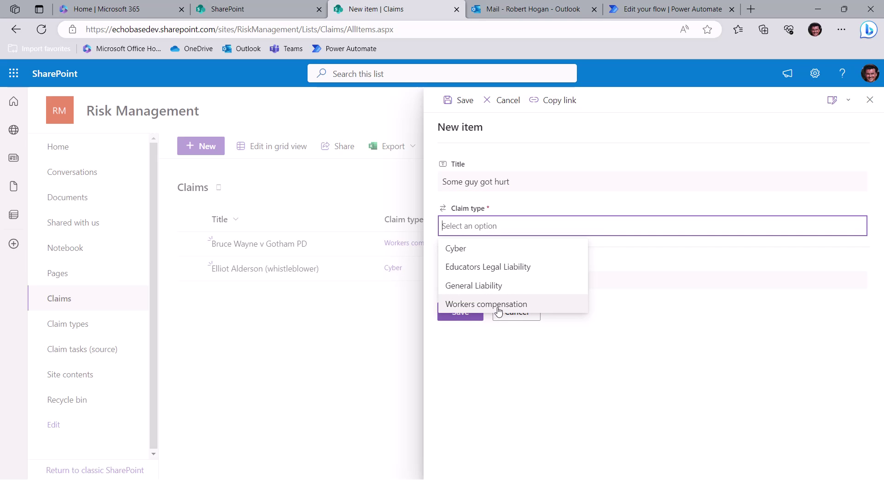
click(495, 306)
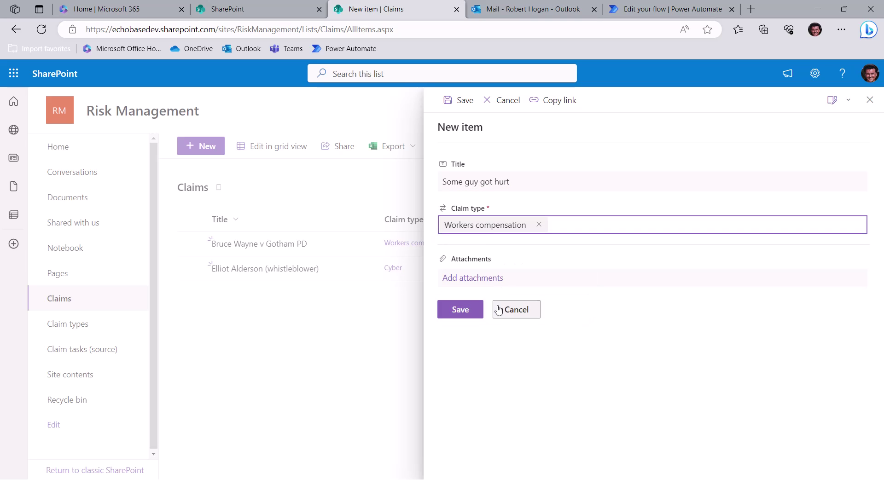
click(457, 309)
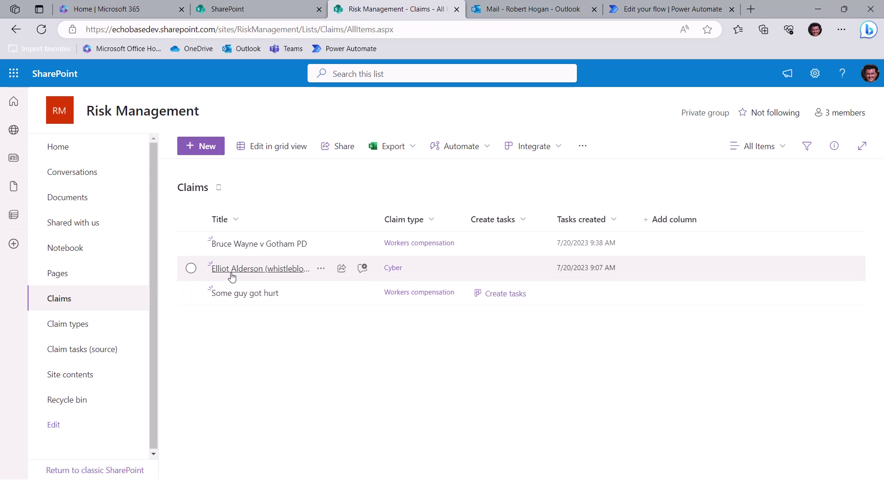
Run the Create tasks flow on 'Some guy got hurt', then reload to see Tasks created 7/20/2023 9:46 AM
click(512, 298)
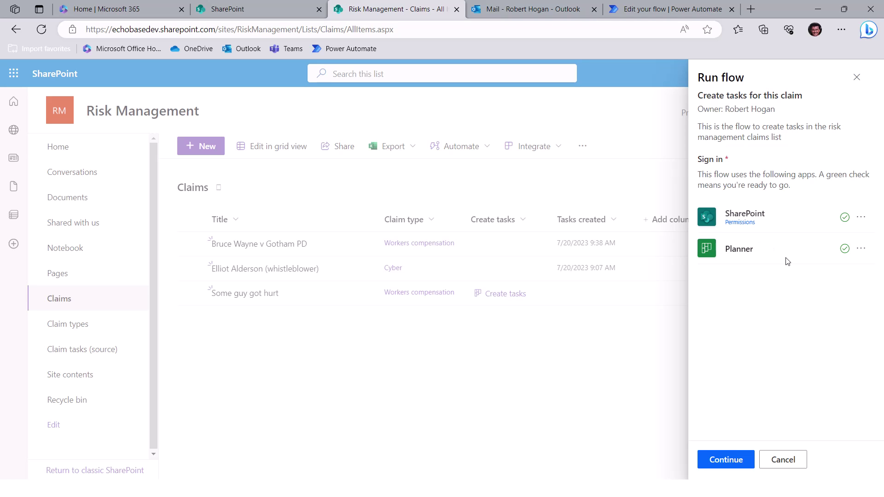
click(737, 462)
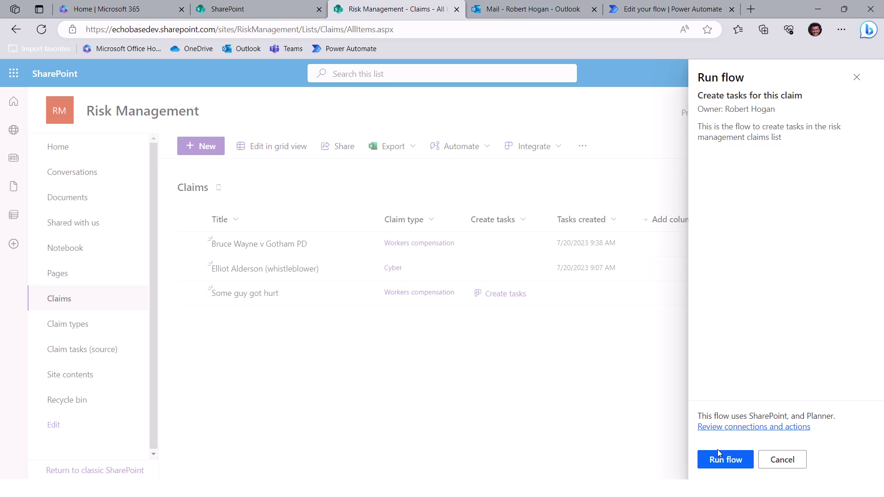
click(719, 459)
click(720, 460)
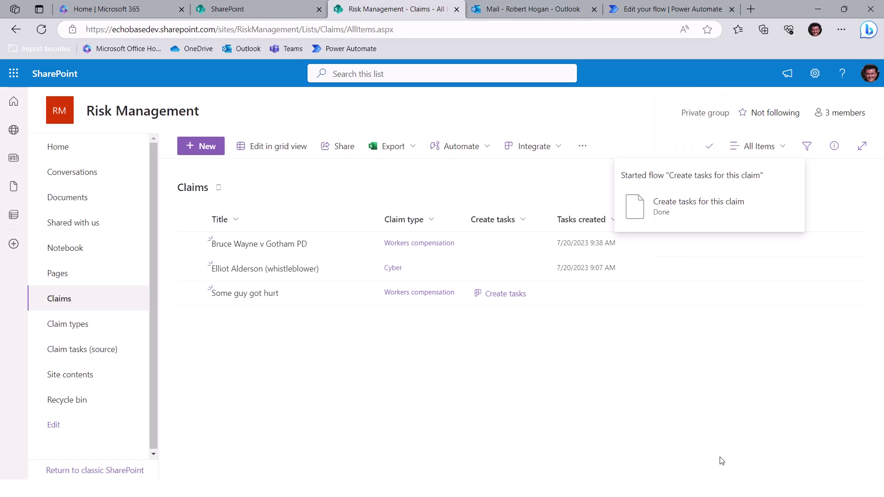
click(40, 33)
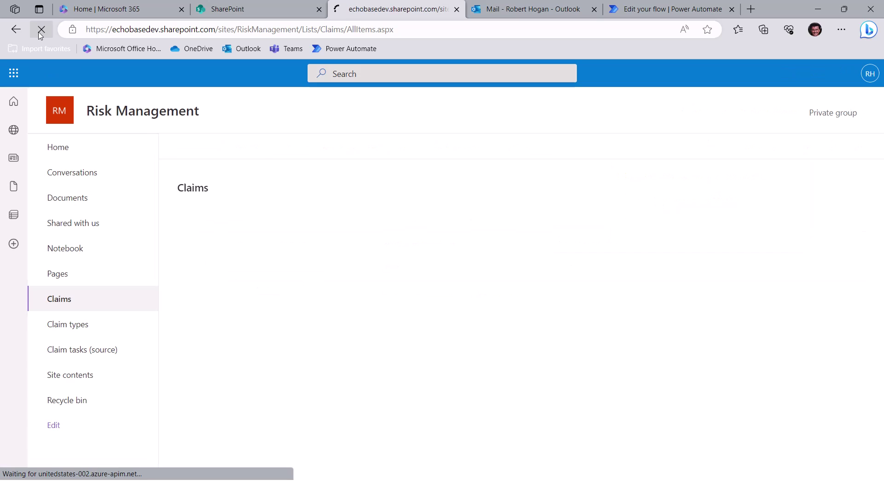
click(39, 33)
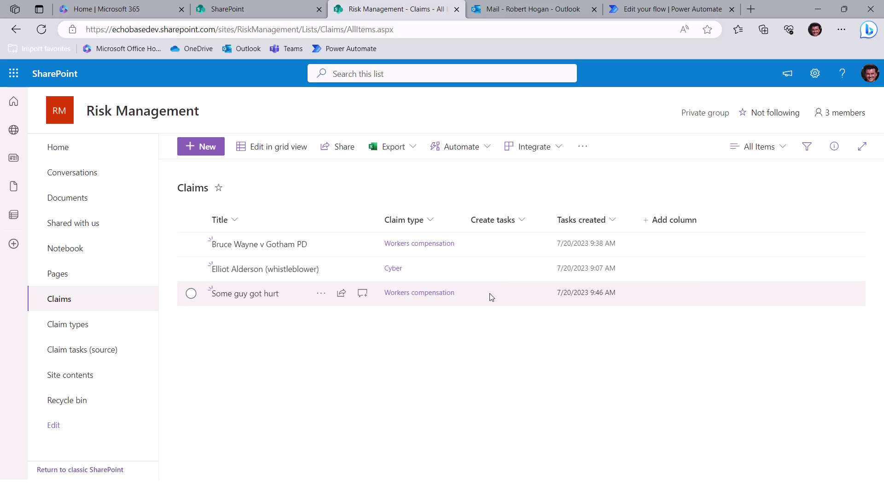
Confirm the Jul 20, 09:46 AM flow run succeeded in 00:00:04, then return to the flow details
click(686, 6)
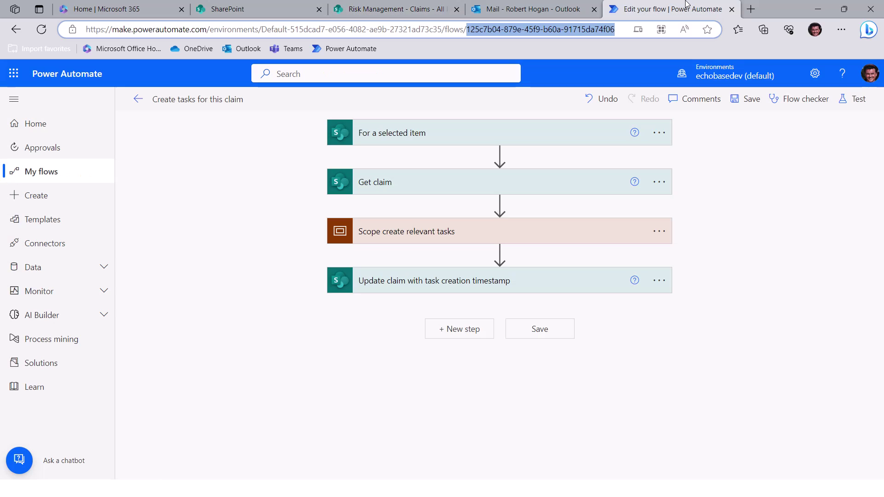
click(135, 99)
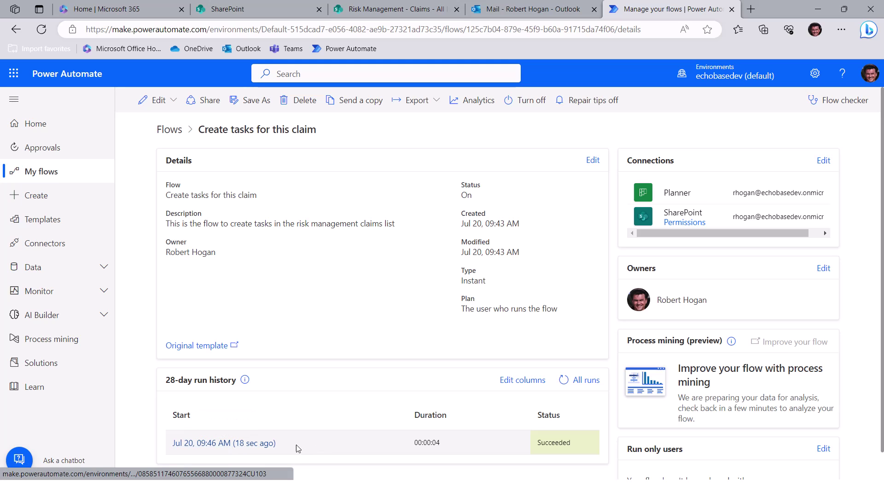
click(234, 447)
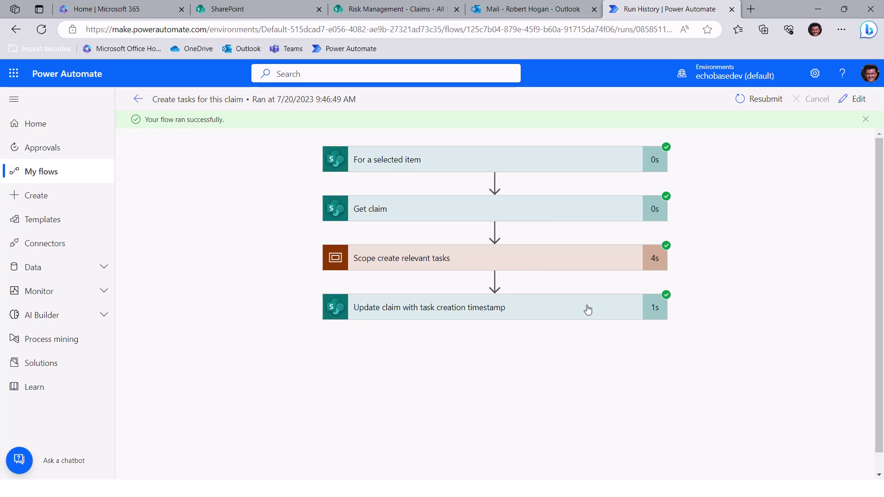
click(138, 100)
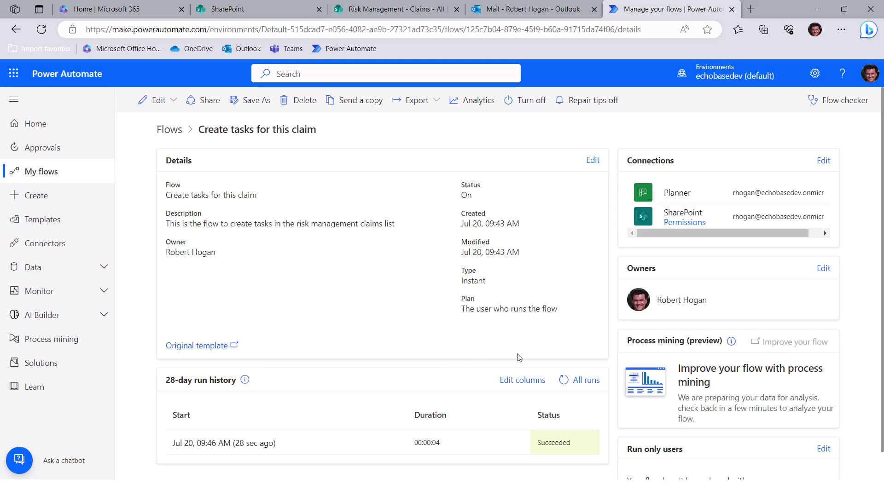
scroll(608, 366, down, 1)
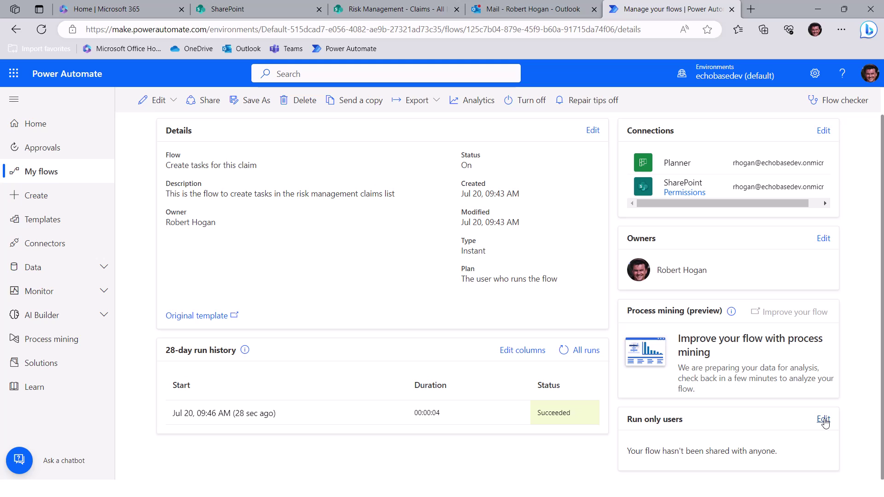
Under Run only users, search 'risk' and add the Risk Management group to invite
click(824, 419)
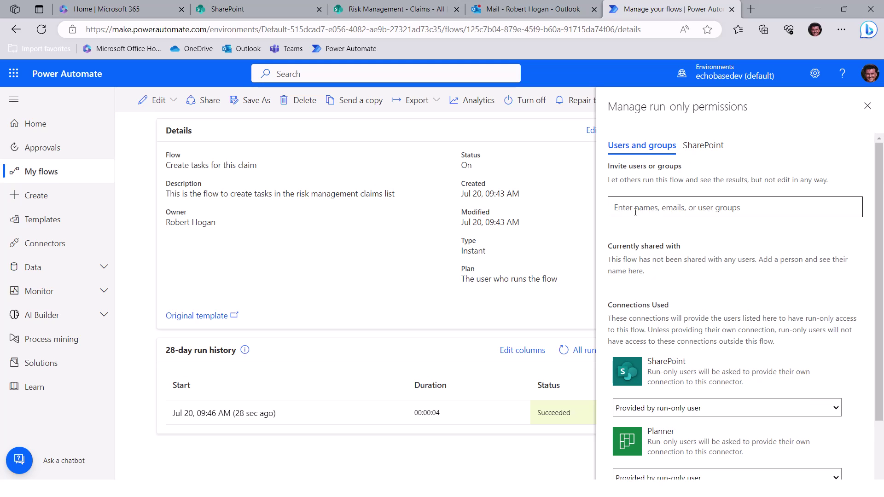
click(636, 210)
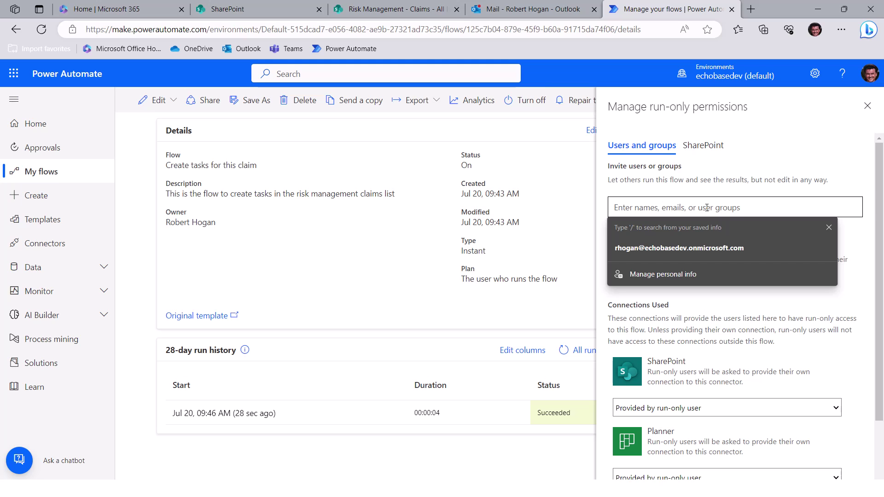
text(risk)
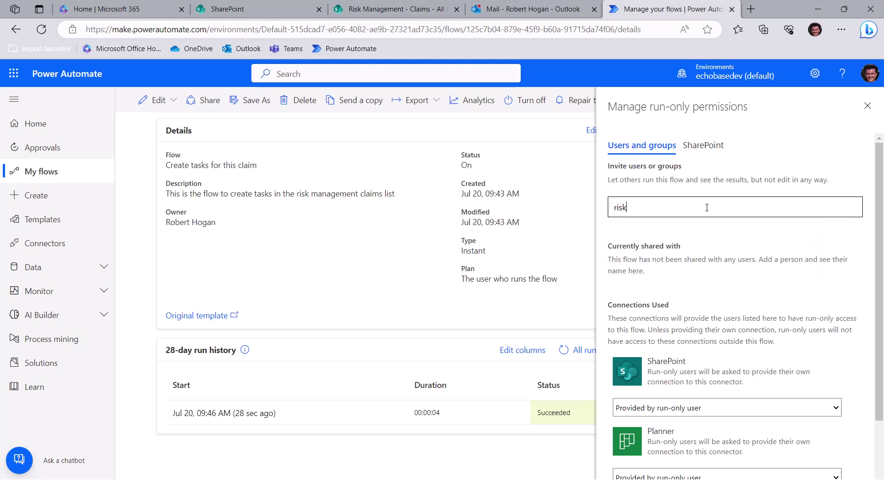
click(657, 228)
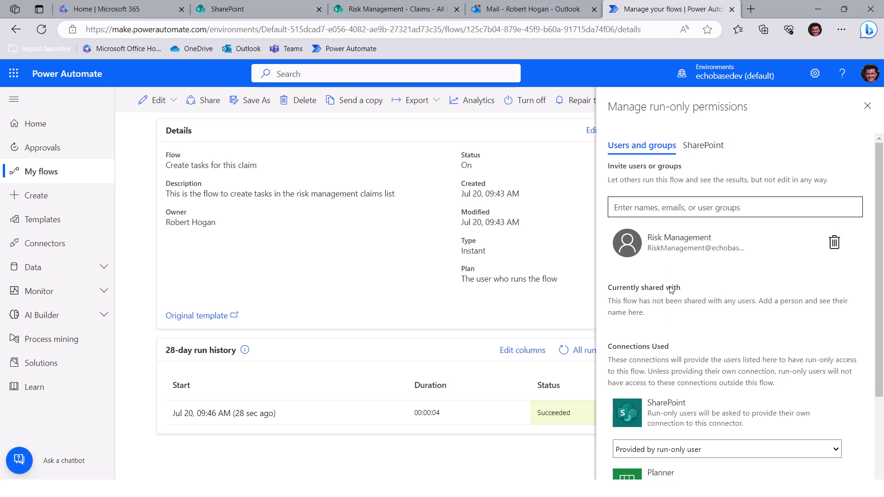
scroll(711, 290, down, 3)
scroll(719, 299, up, 3)
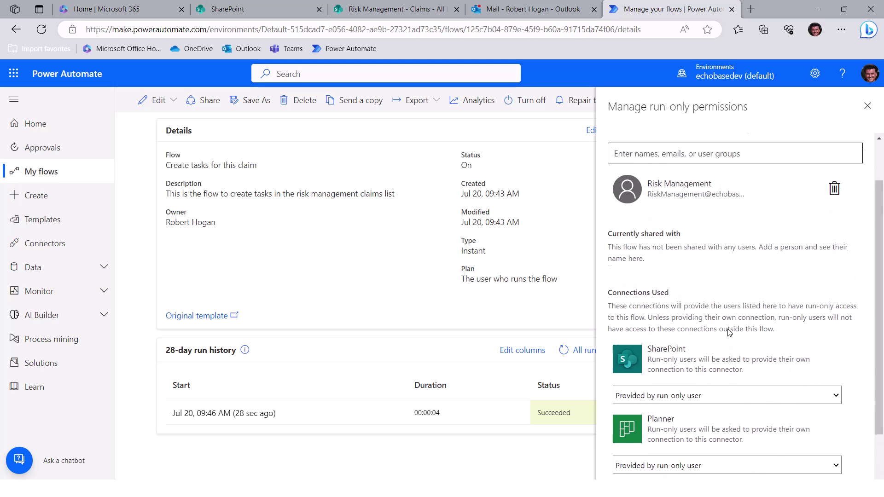
scroll(722, 303, down, 2)
drag(612, 293, 805, 336)
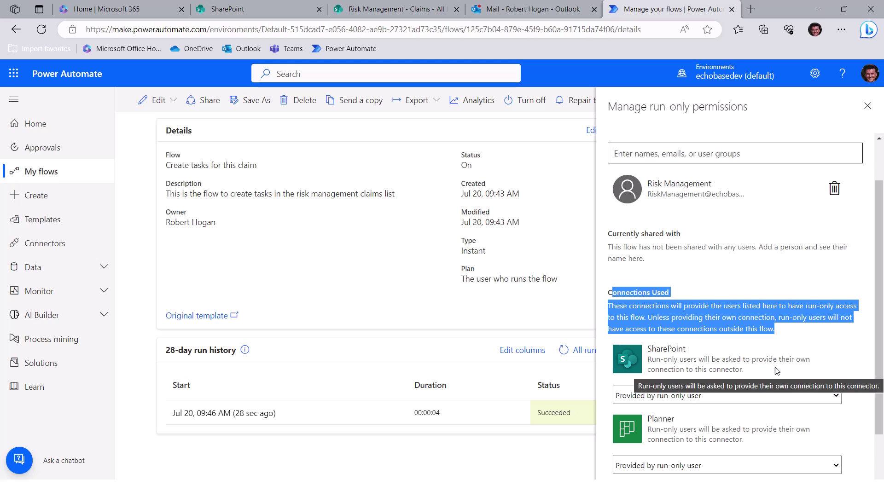
scroll(775, 364, down, 2)
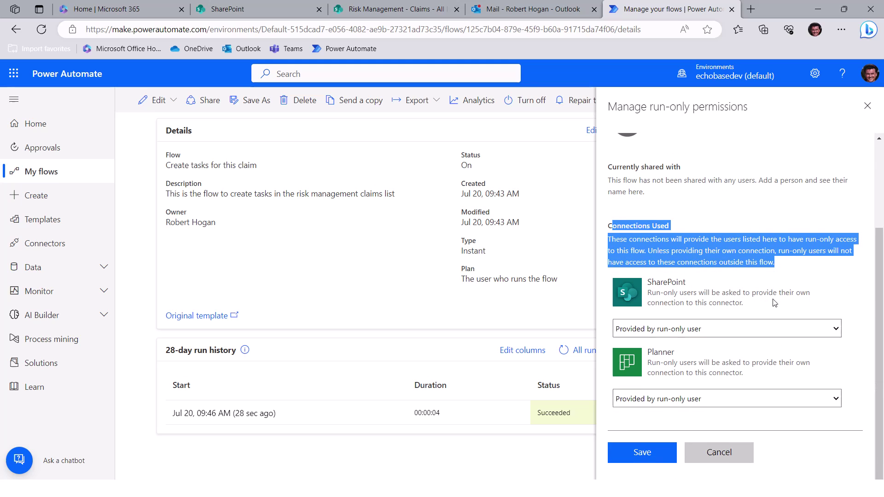
click(796, 306)
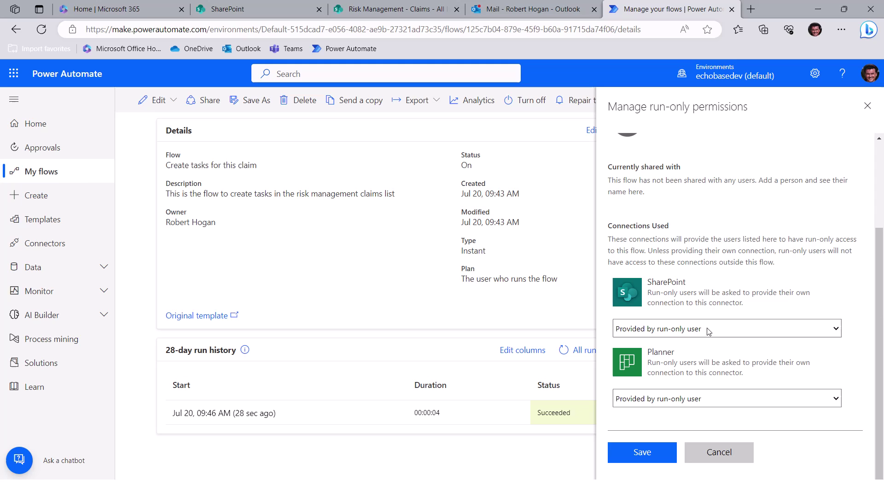
click(630, 330)
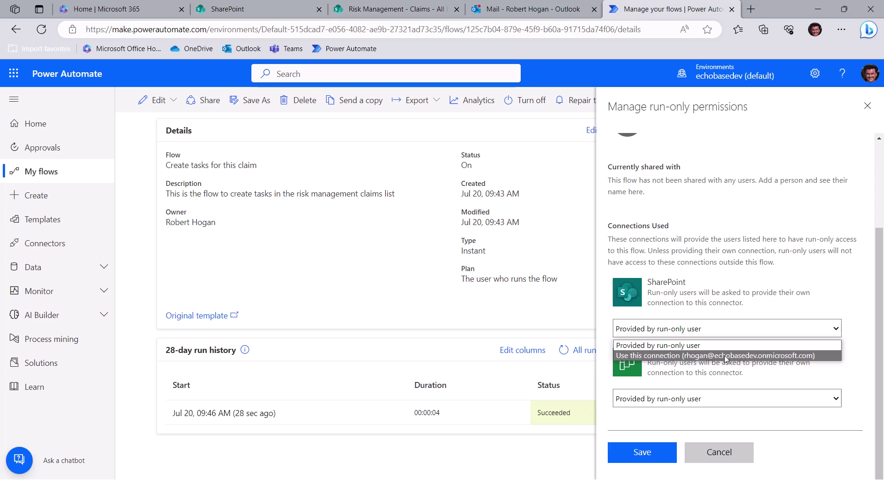
click(786, 313)
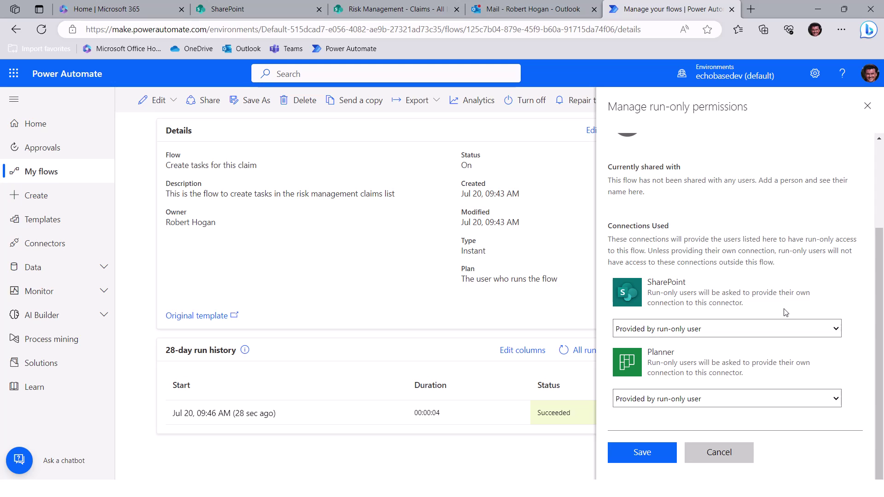
click(784, 328)
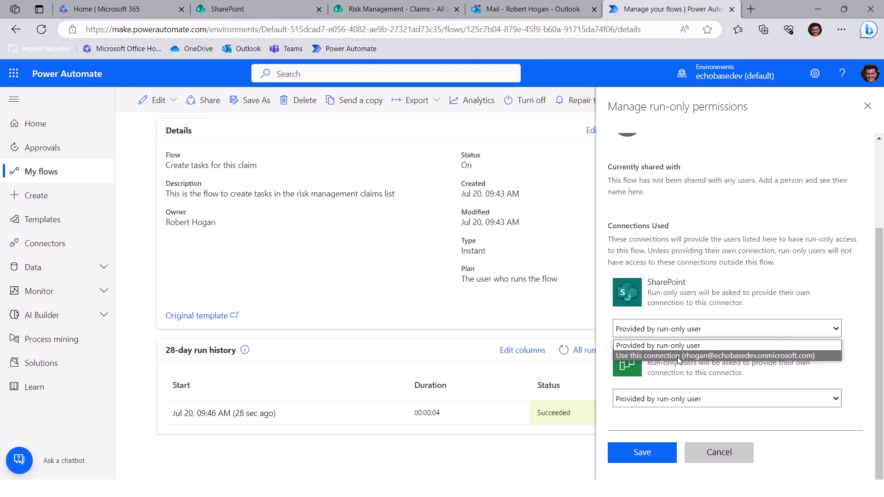
click(806, 308)
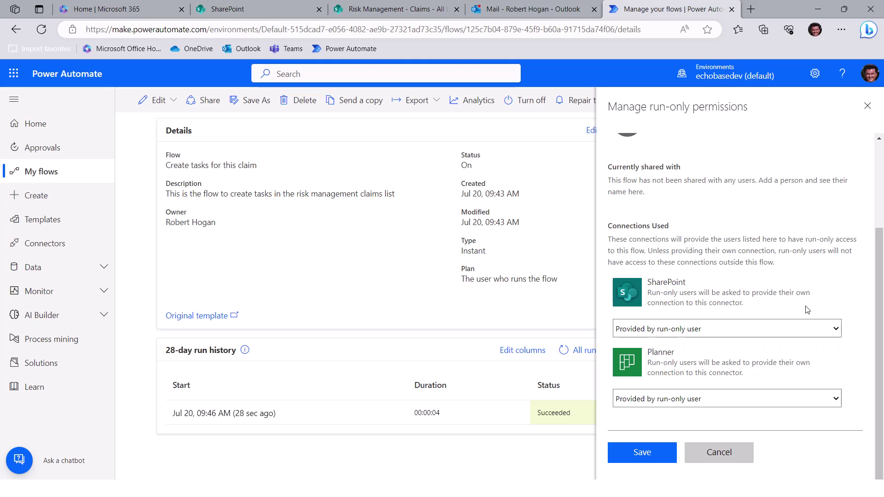
click(764, 329)
click(831, 316)
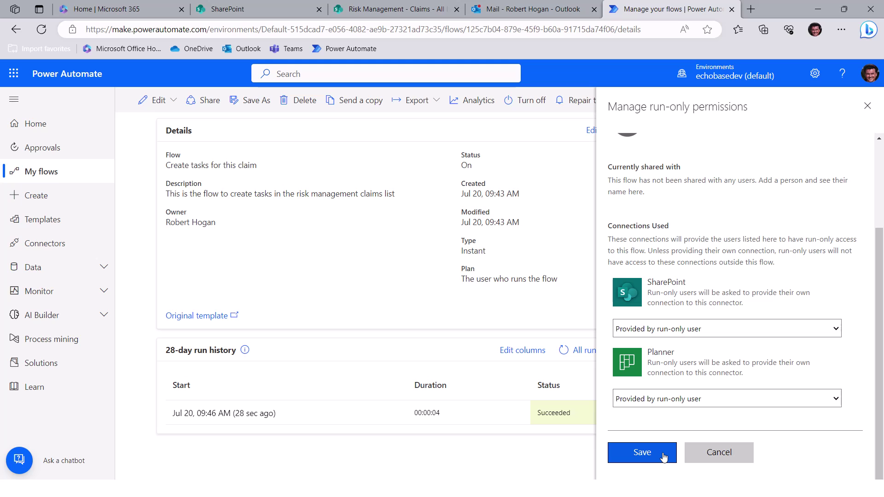
Save the run-only permissions granting the Risk Management group access to the flow
scroll(686, 318, up, 3)
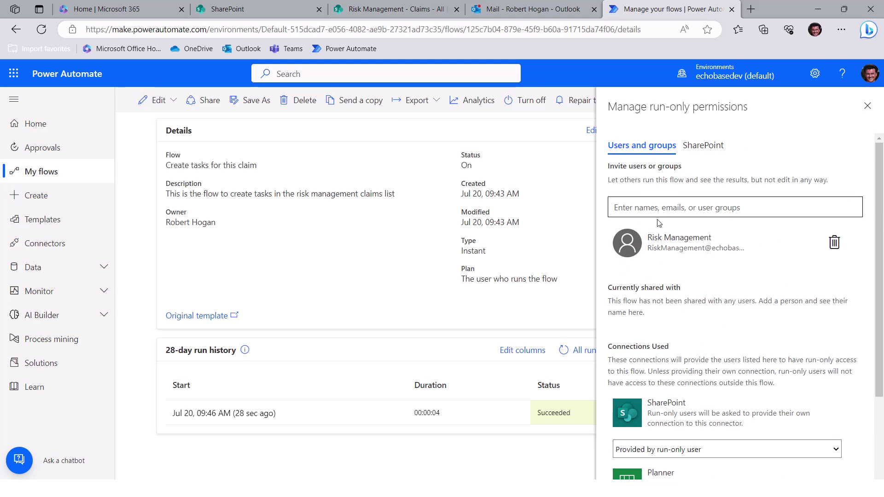
scroll(660, 223, down, 3)
click(655, 452)
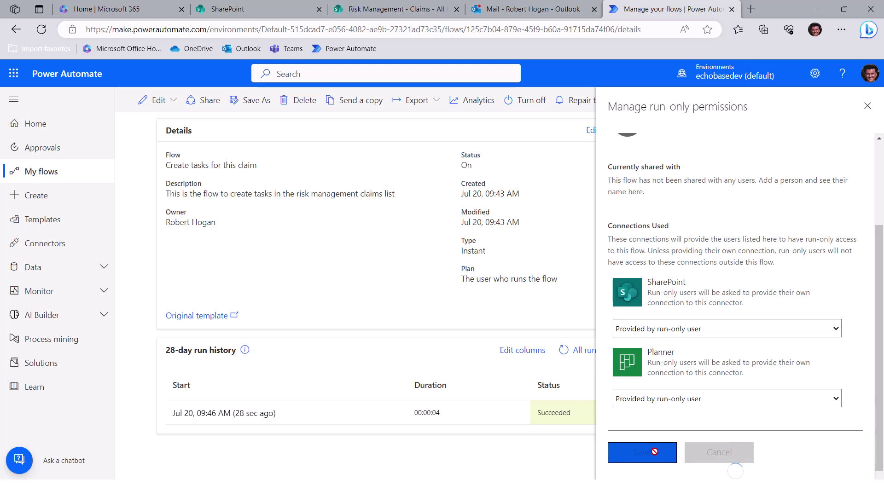